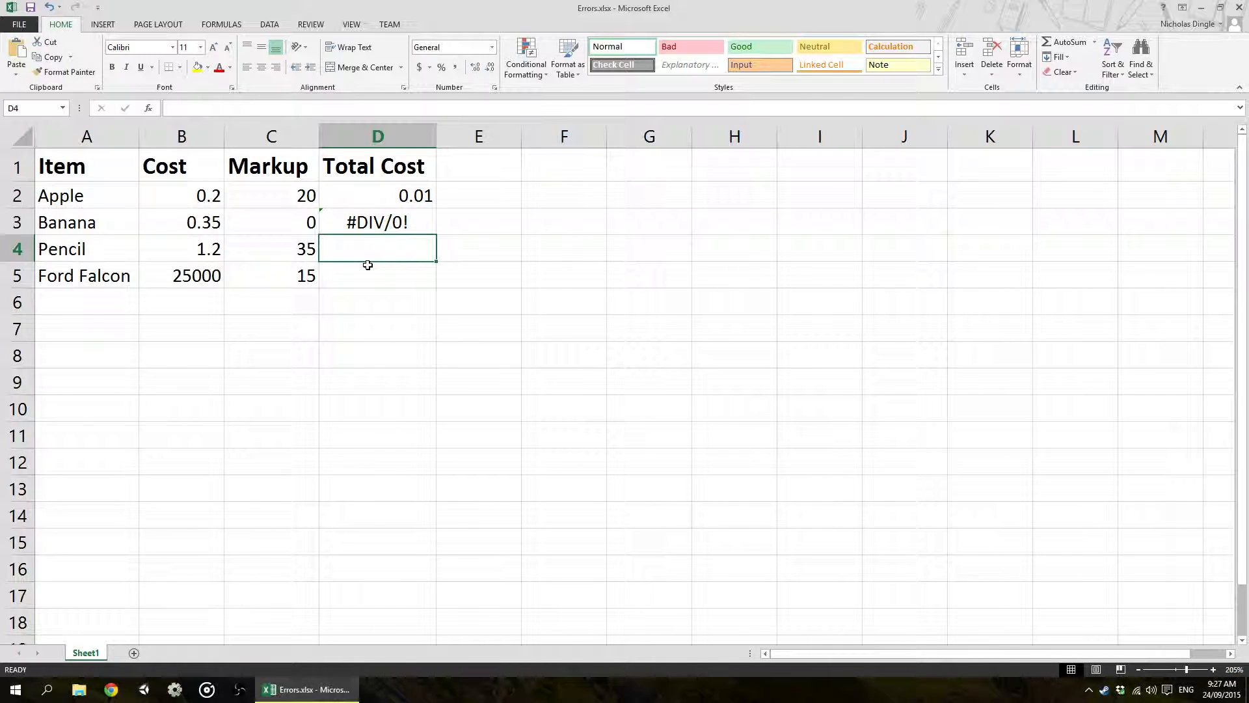
# Step: Examine the Item, Cost, Markup and Total Cost data in rows 2 to 5, including the Banana row's Total Cost formula
pyautogui.click(95, 170)
pyautogui.click(94, 205)
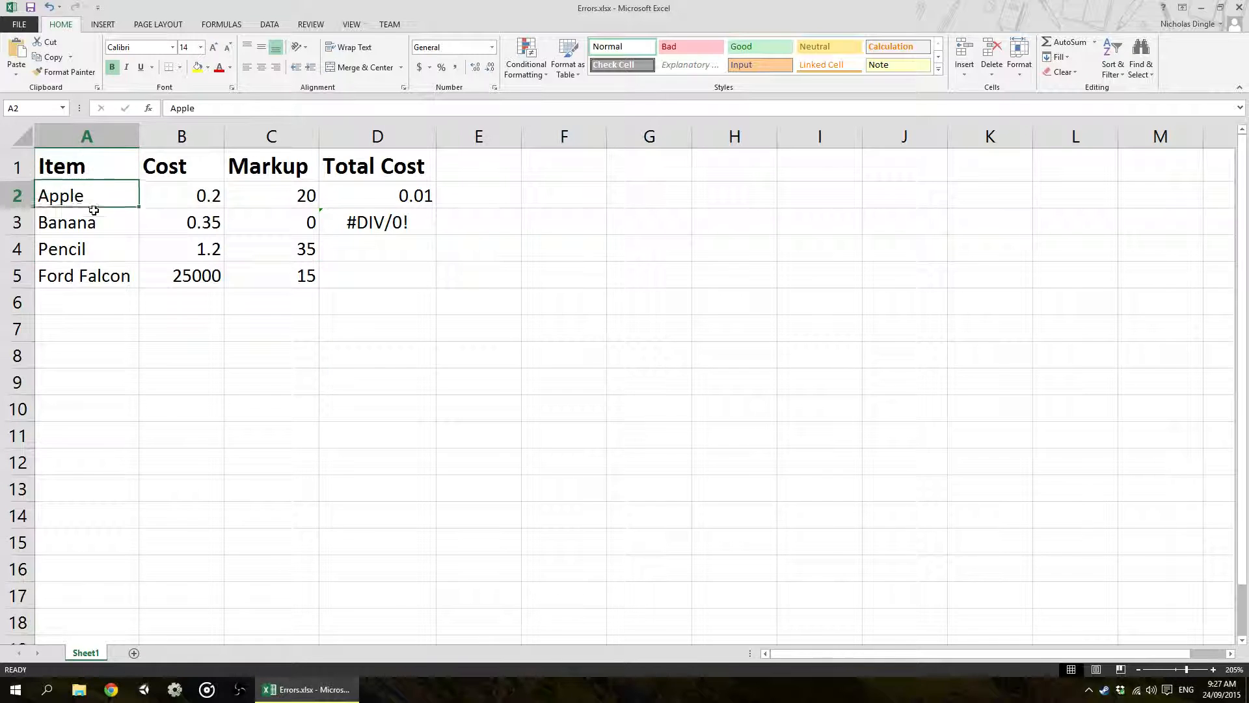
pyautogui.moveTo(94, 211); pyautogui.dragTo(98, 280)
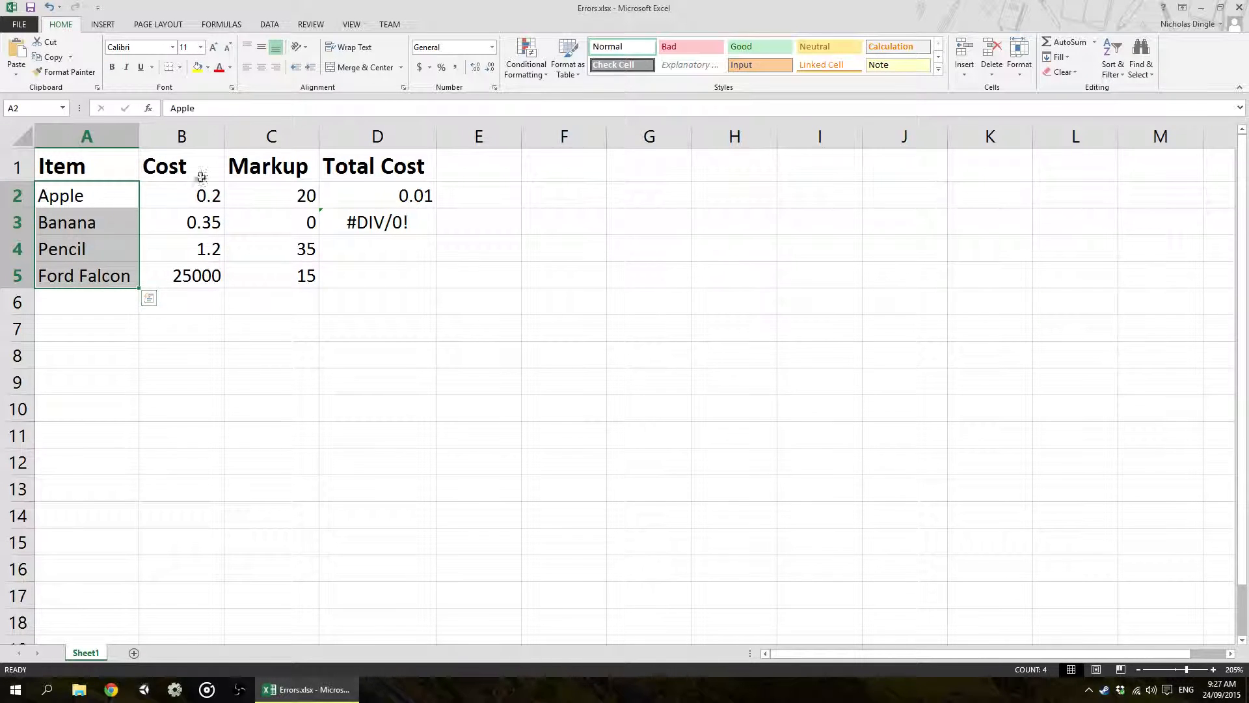
pyautogui.moveTo(195, 197); pyautogui.dragTo(195, 277)
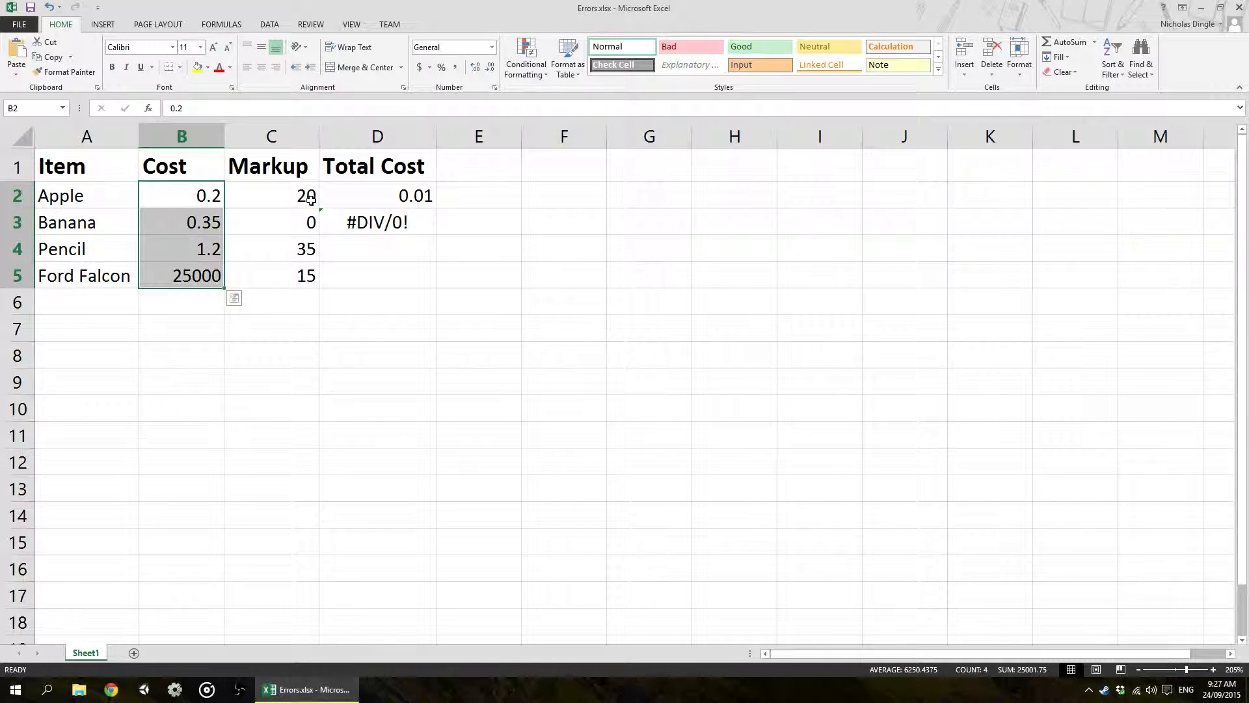
pyautogui.moveTo(293, 196); pyautogui.dragTo(289, 277)
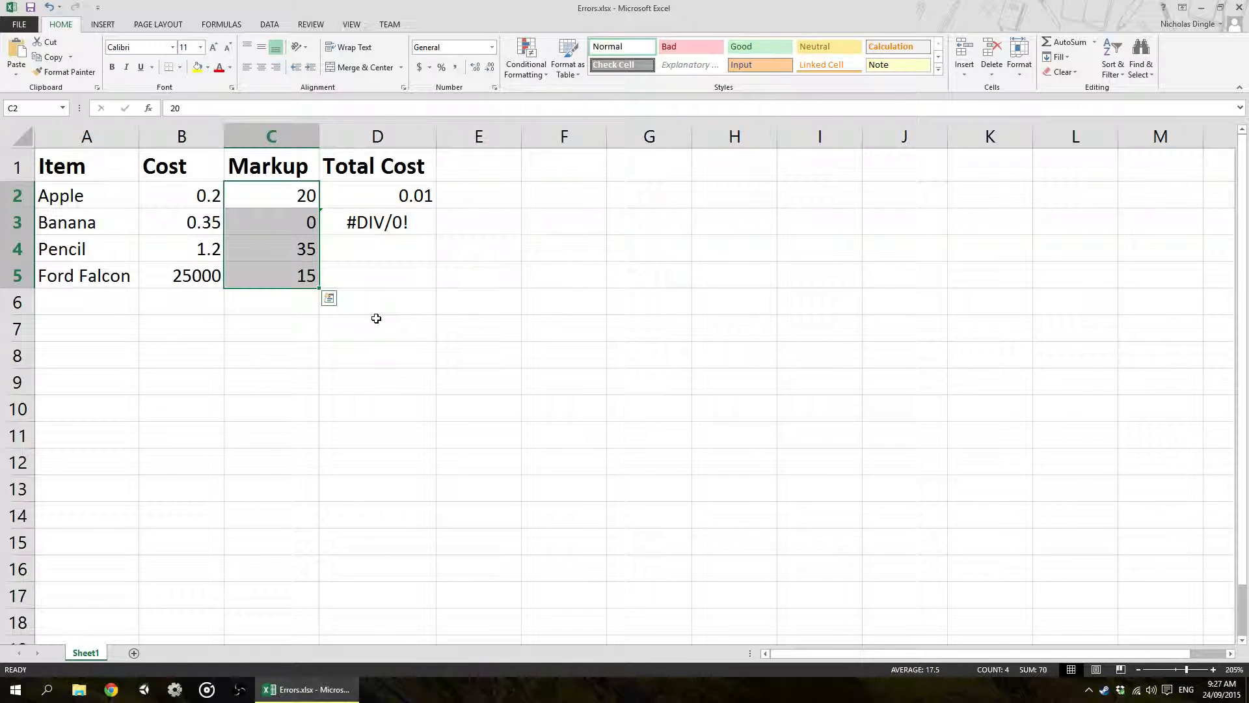
pyautogui.moveTo(410, 192); pyautogui.dragTo(394, 279)
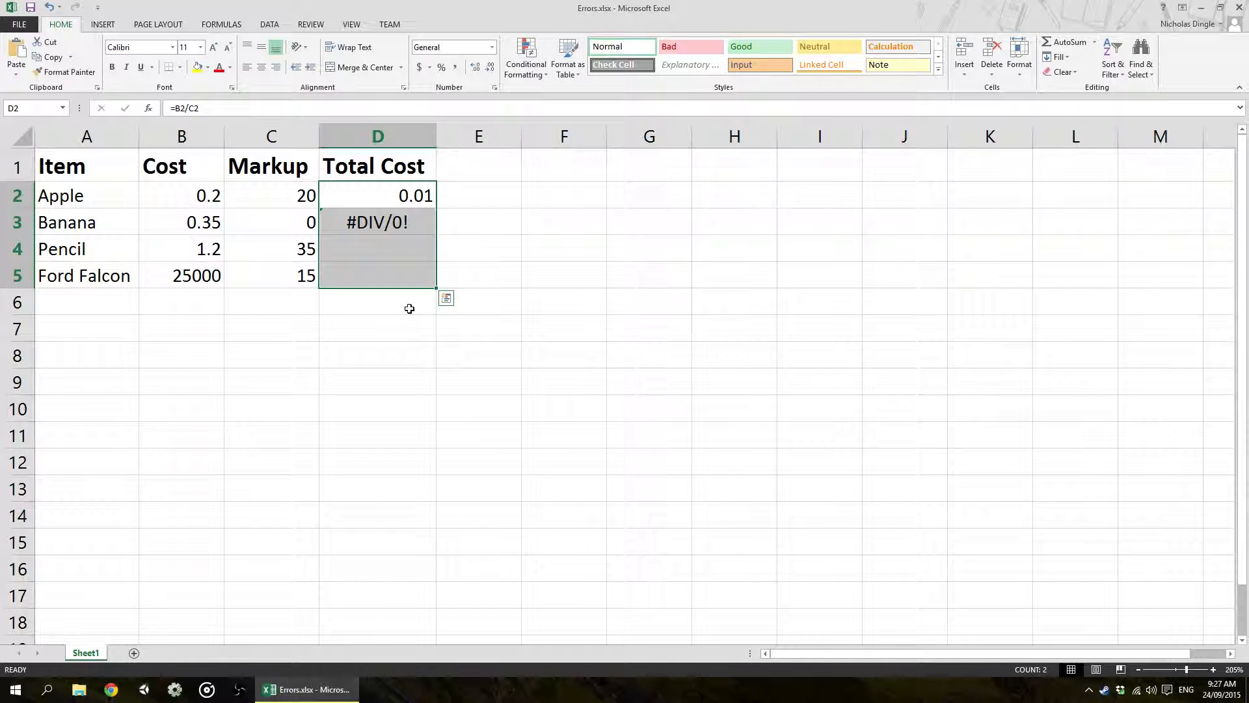
pyautogui.click(396, 256)
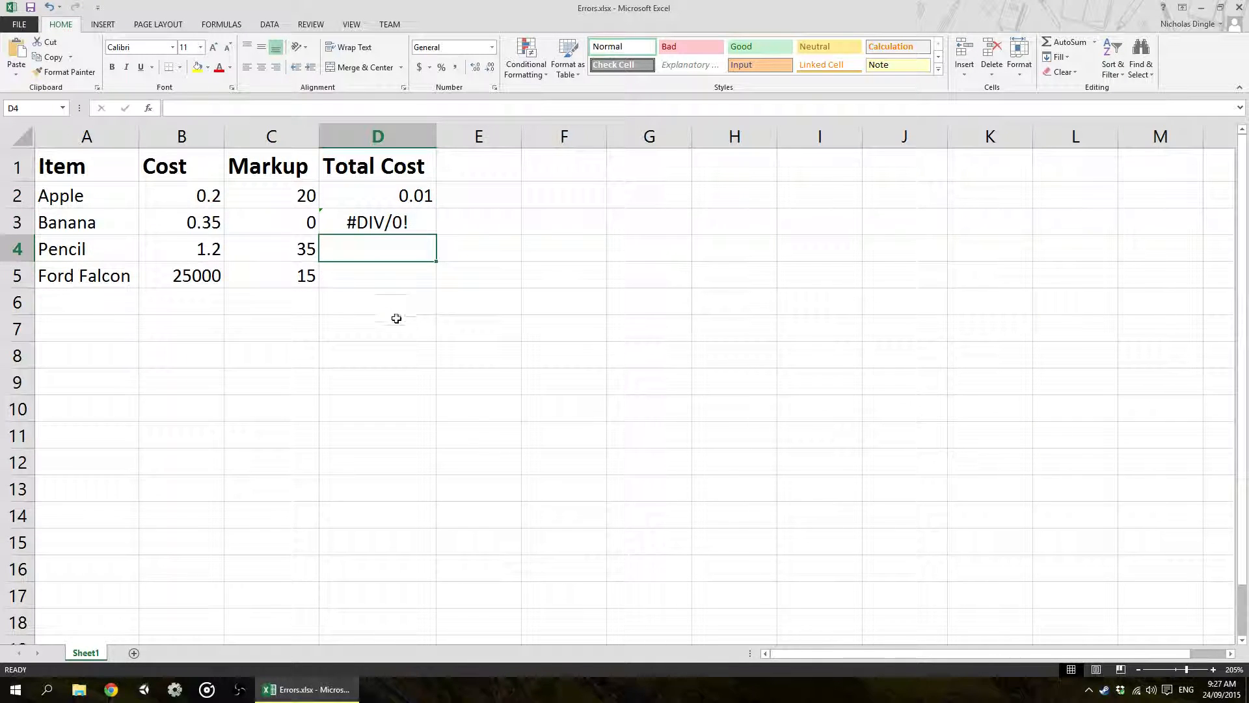
pyautogui.click(373, 216)
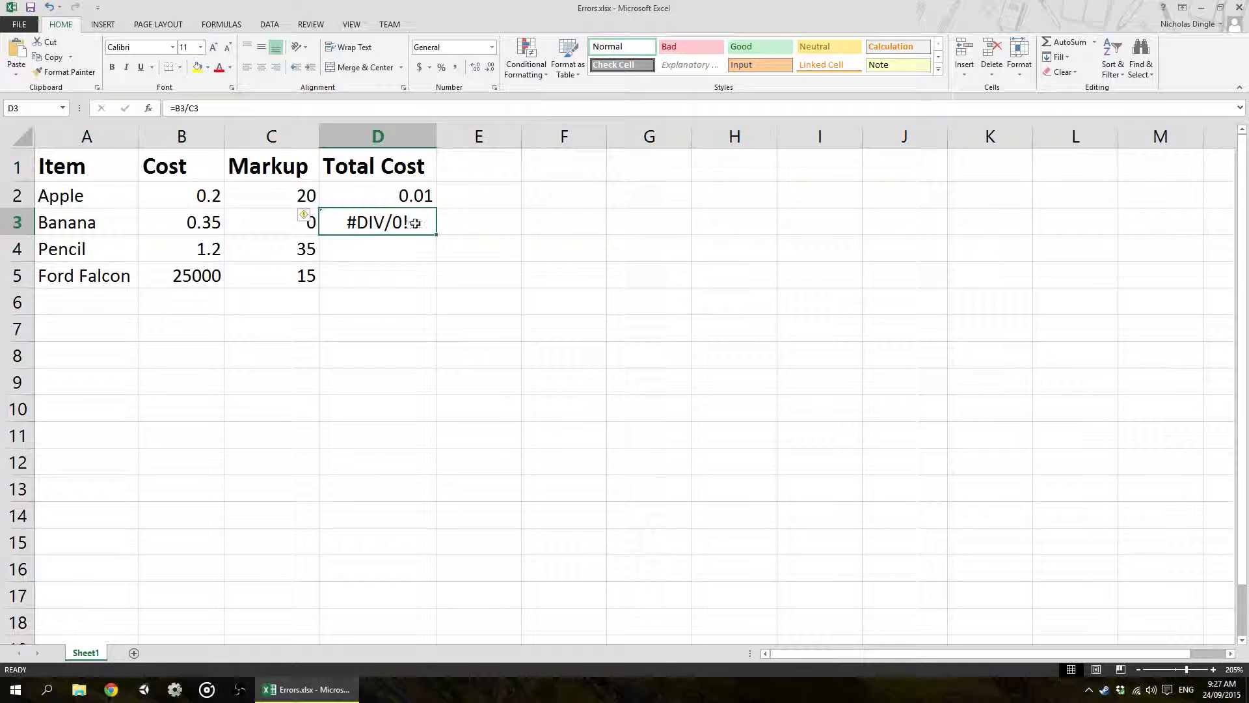
pyautogui.click(392, 248)
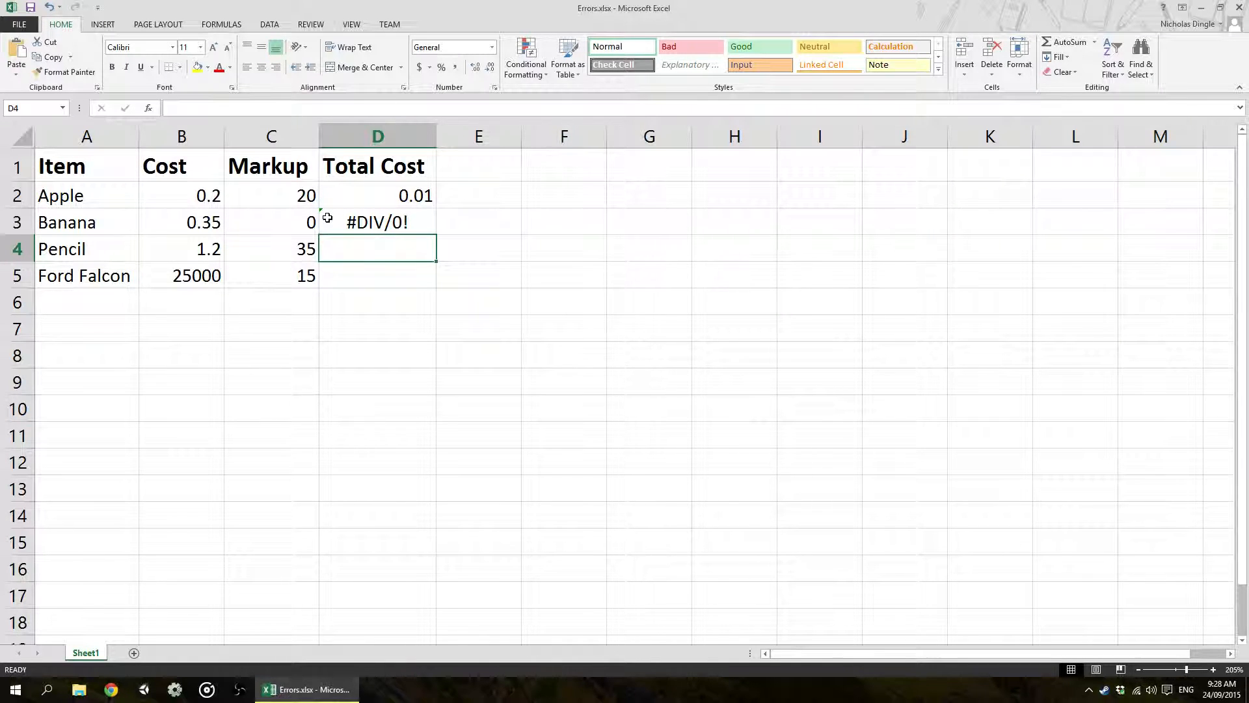
# Step: Review the error checking options for cell D3, try the Manual and Automatic calculation settings, and discard the changes
pyautogui.click(363, 226)
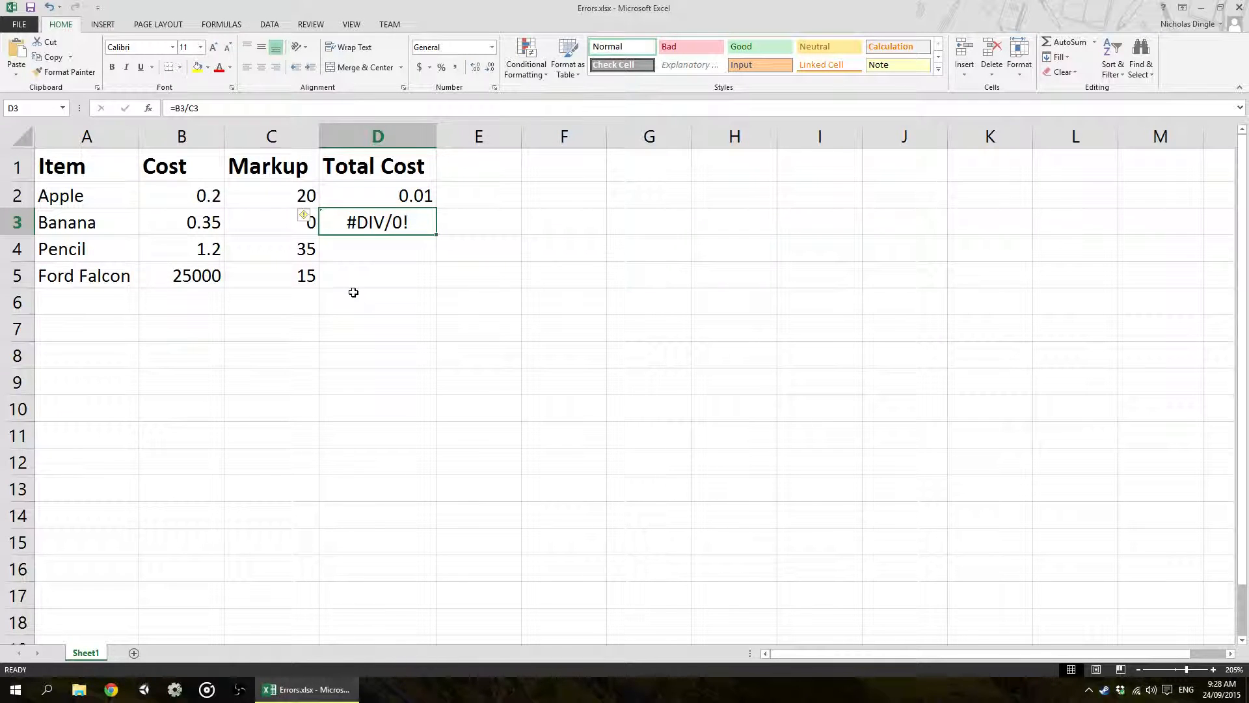
pyautogui.moveTo(303, 220)
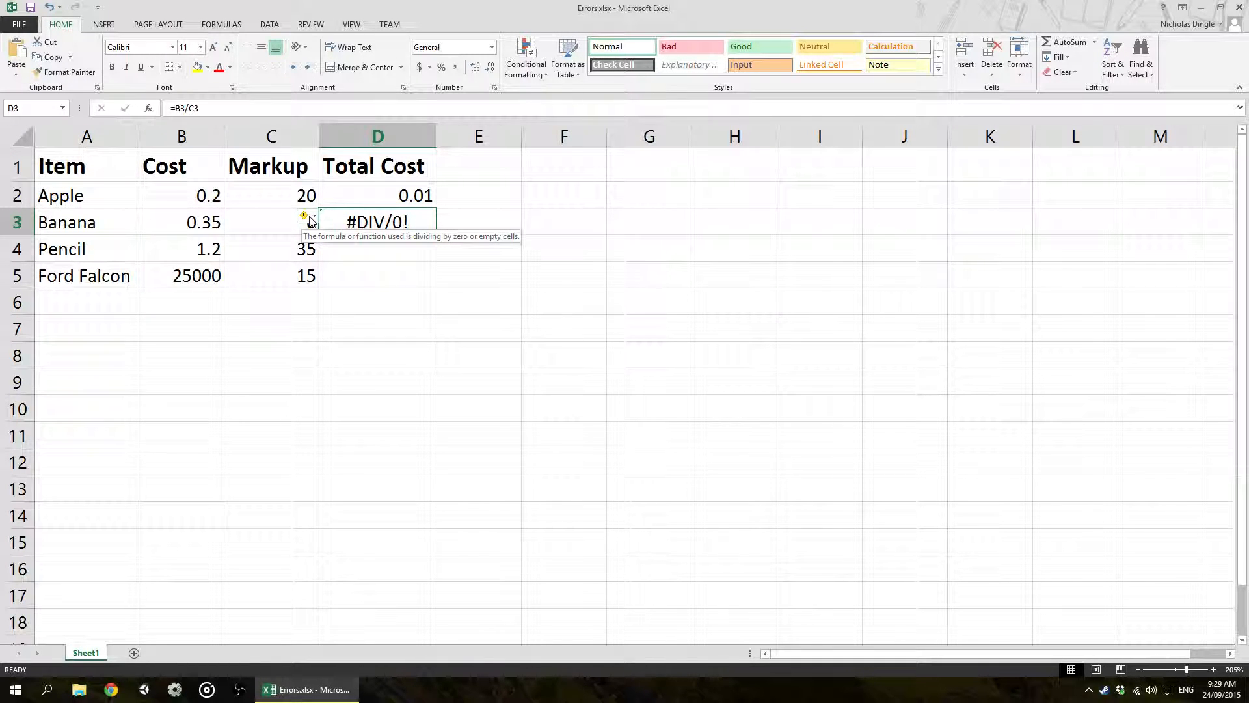
pyautogui.click(310, 220)
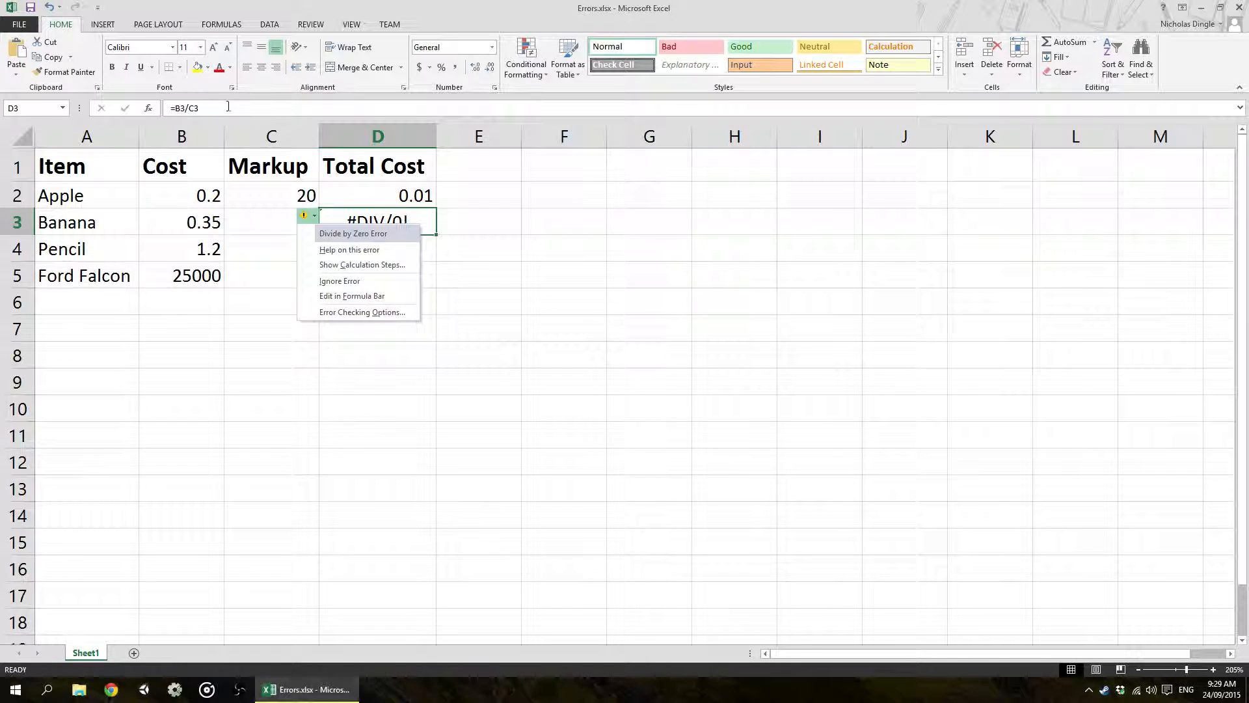
pyautogui.click(375, 315)
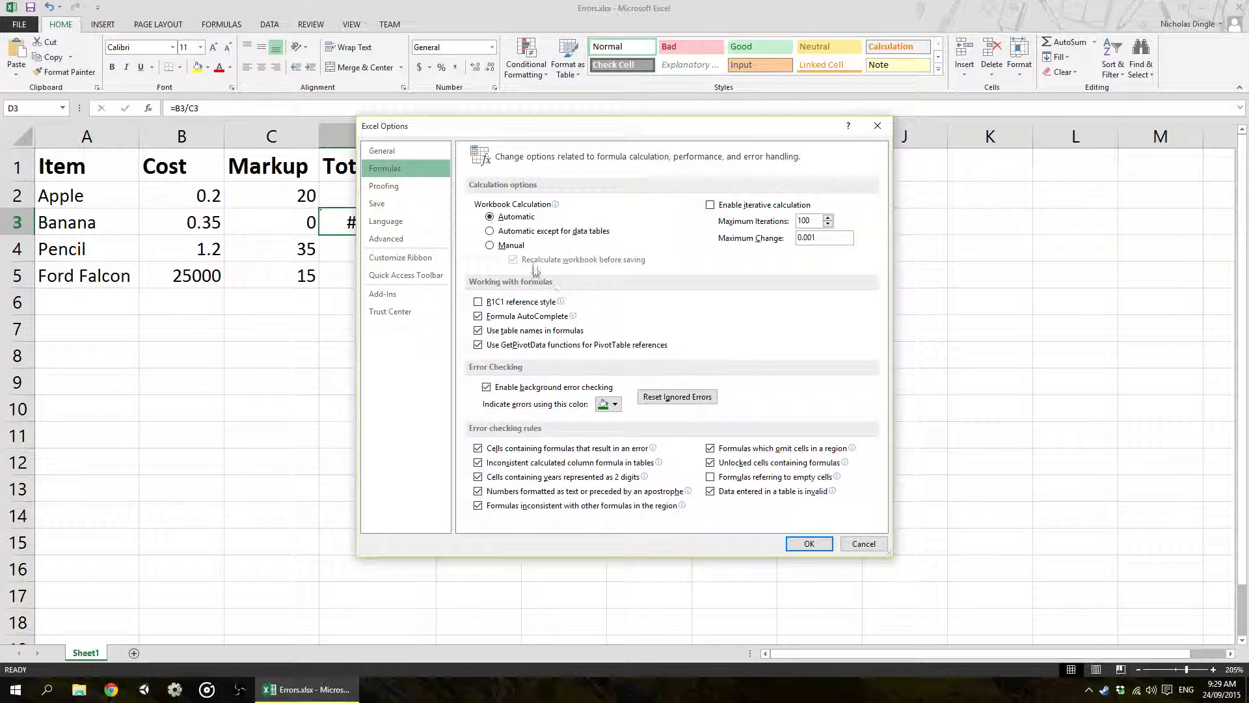
pyautogui.click(511, 251)
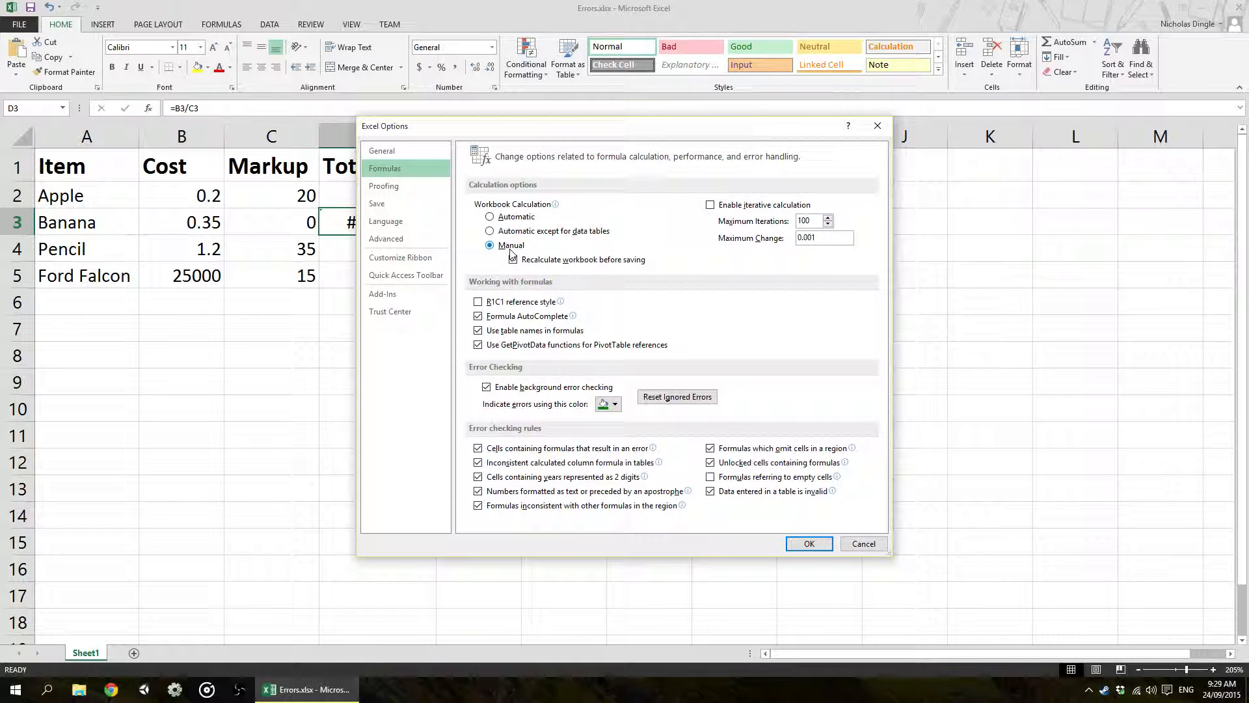
pyautogui.click(525, 219)
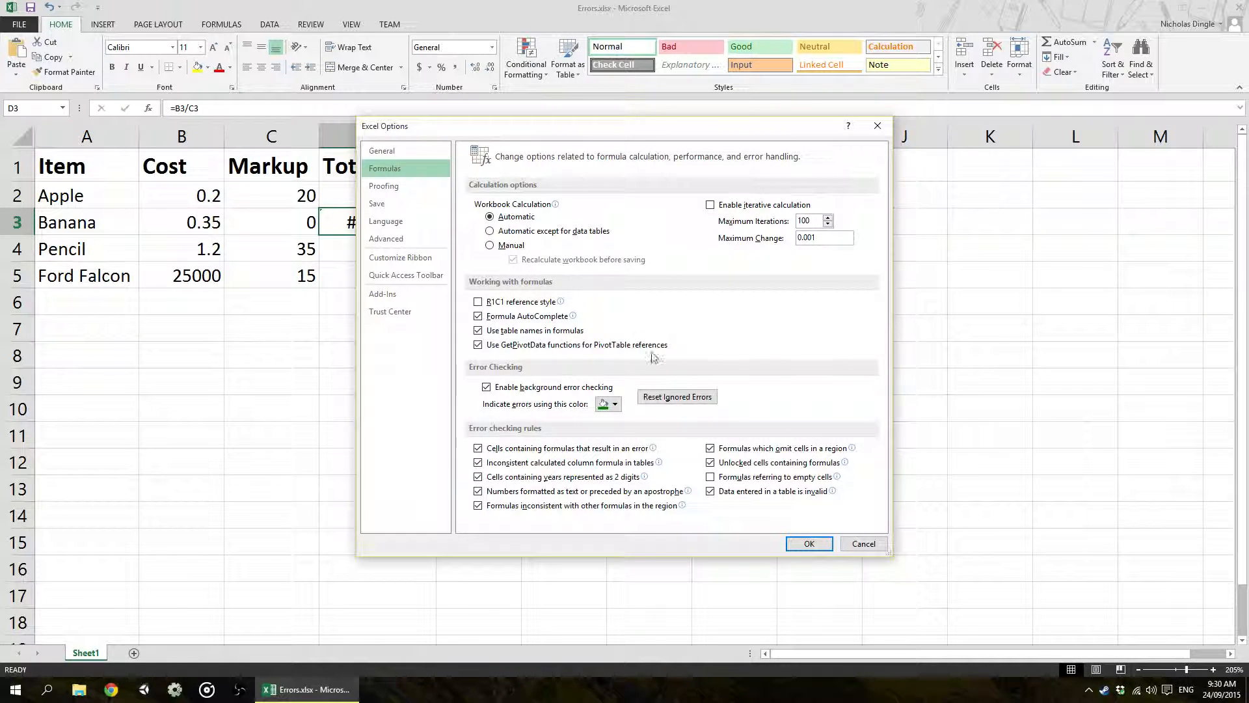
pyautogui.click(864, 543)
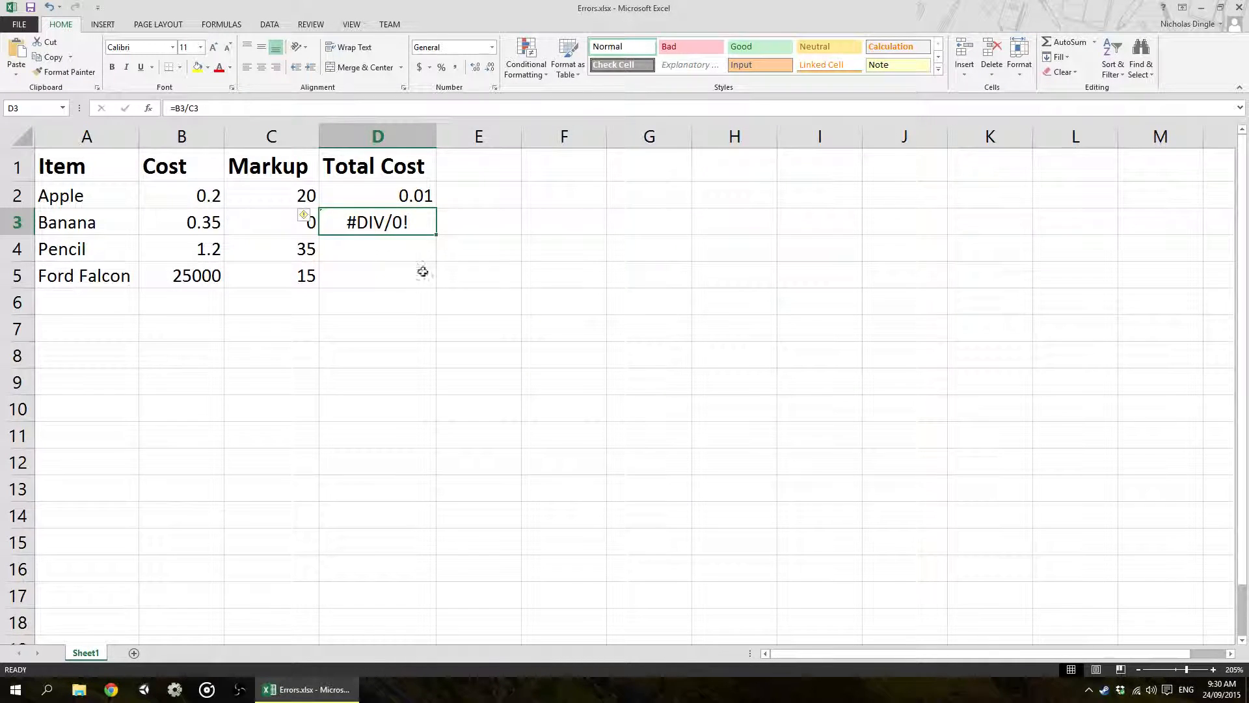
# Step: Show the calculation steps for D3's error, evaluate the formula to its end and restart the evaluation
pyautogui.click(301, 218)
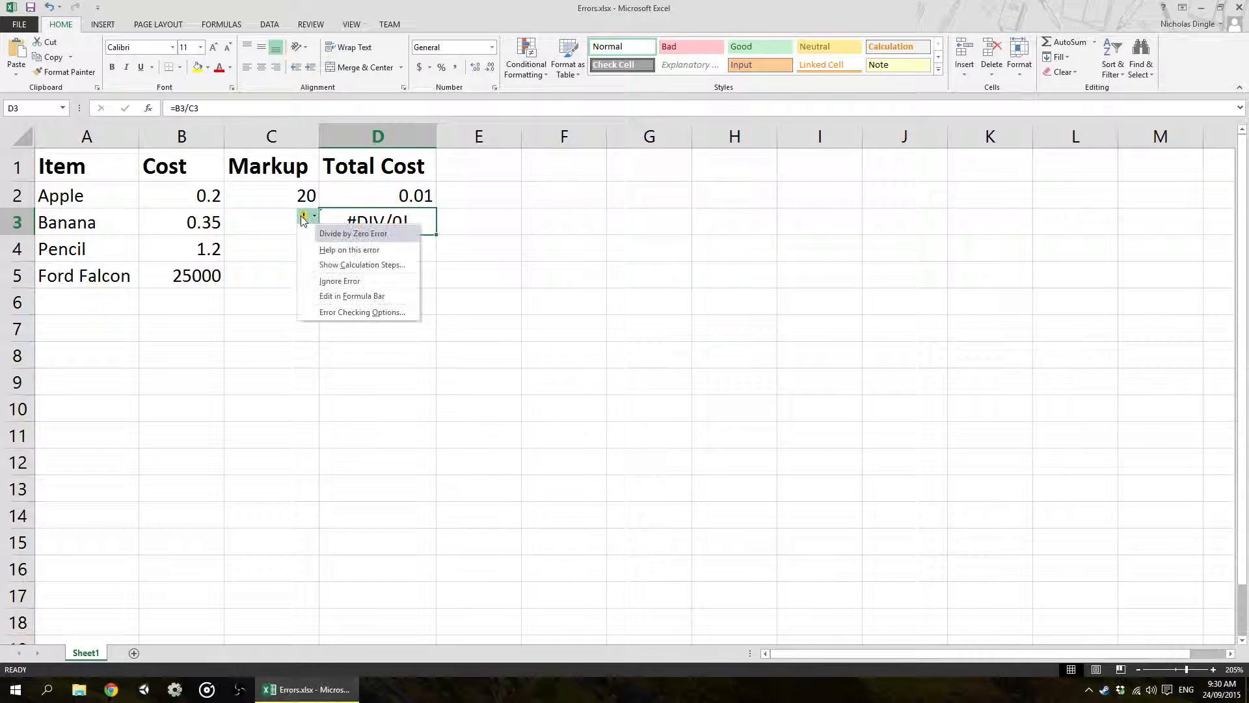
pyautogui.click(356, 266)
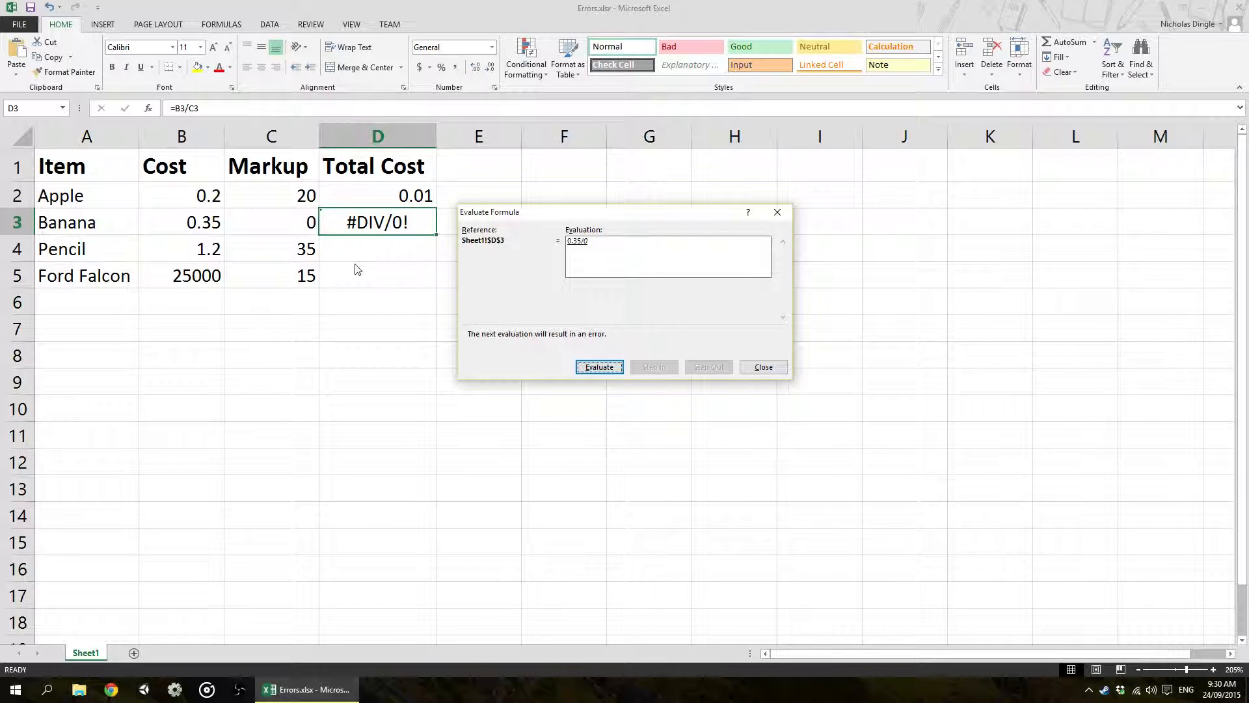
pyautogui.click(599, 369)
pyautogui.click(600, 370)
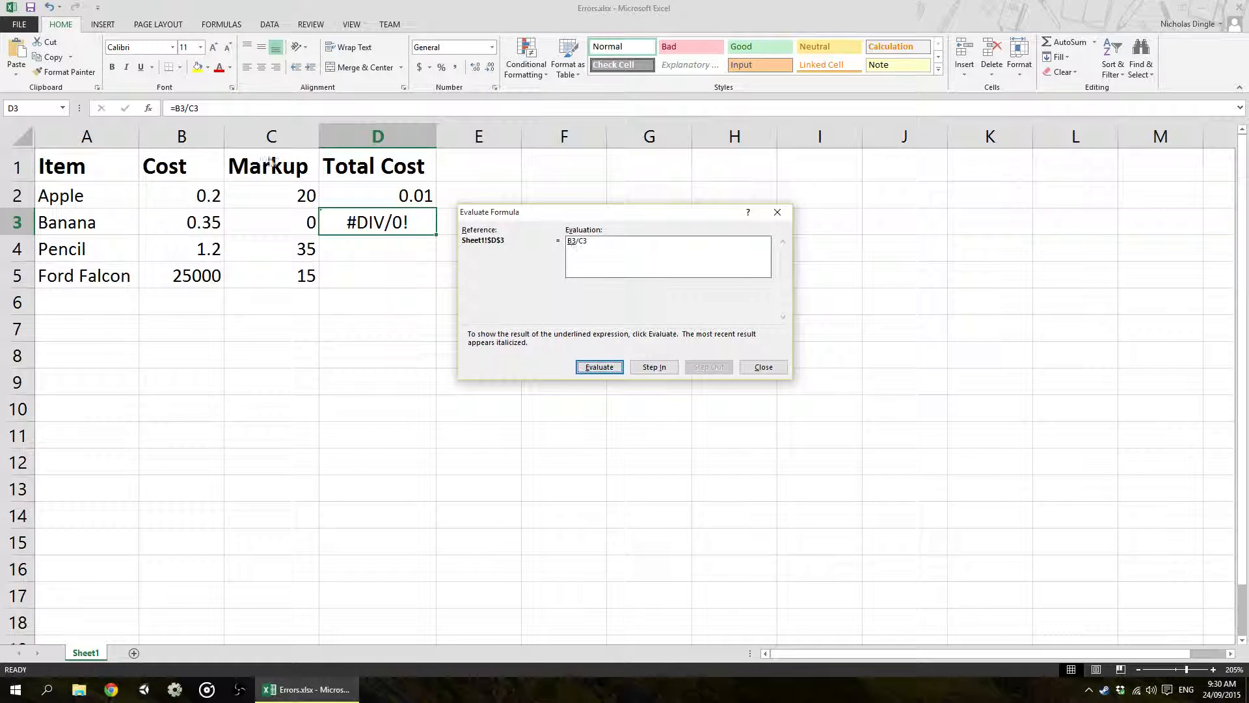
# Step: Step into and out of references B3 and C3 in D3's formula, evaluate the division and close the evaluation
pyautogui.click(640, 372)
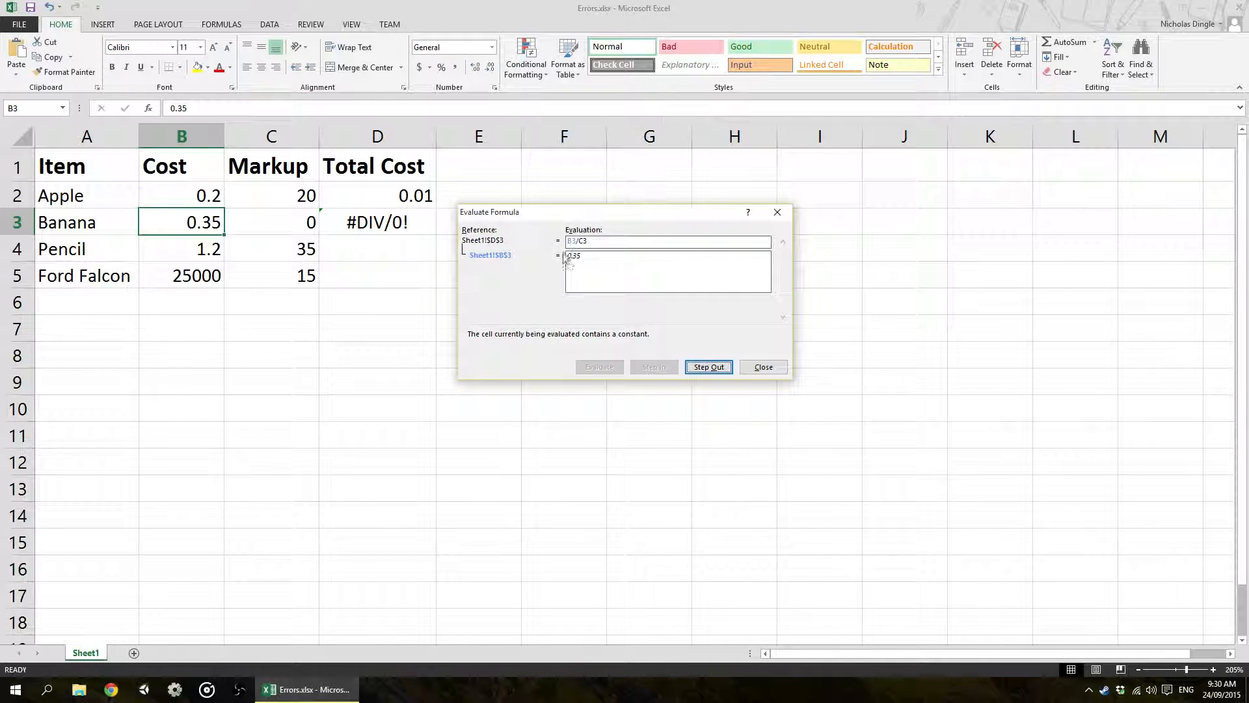
pyautogui.click(699, 367)
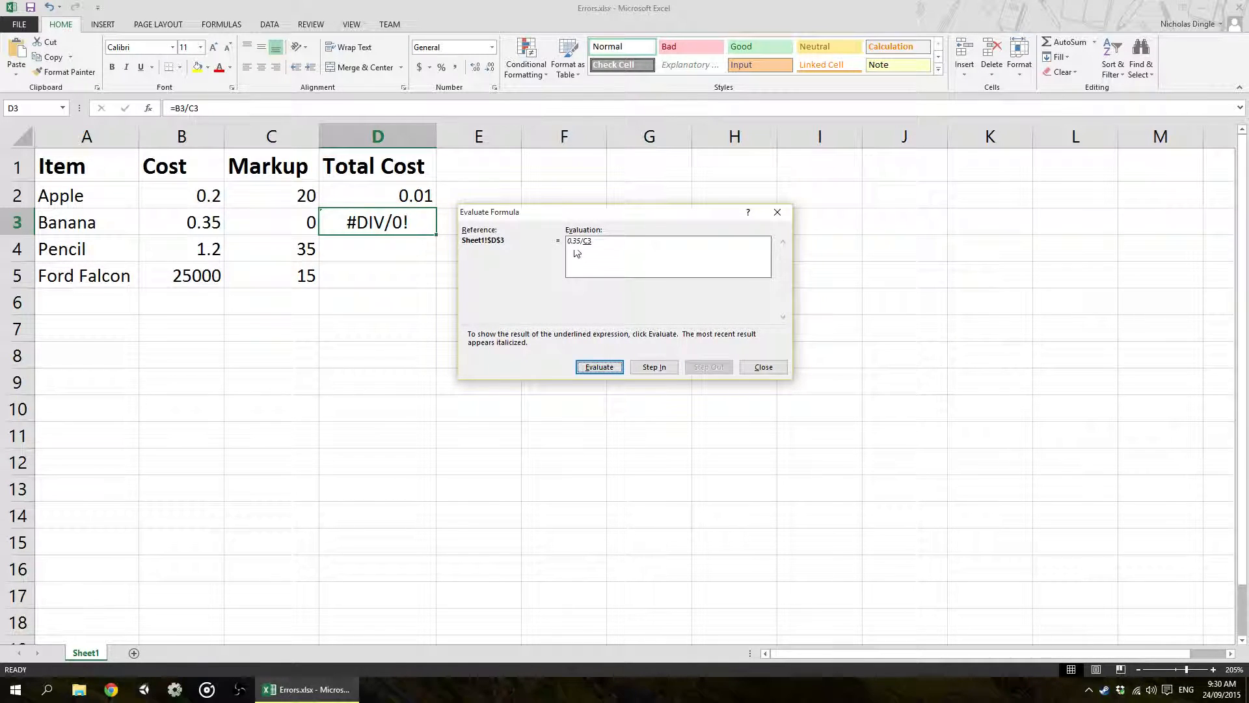
pyautogui.click(651, 368)
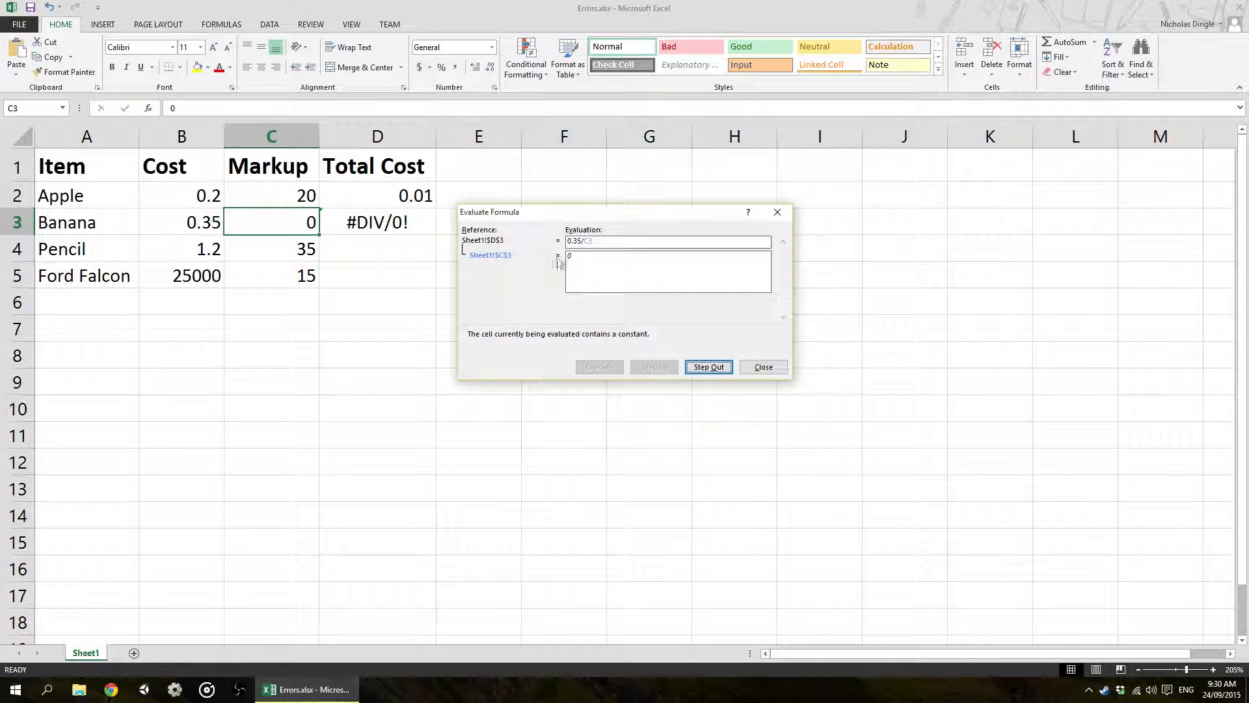
pyautogui.click(704, 365)
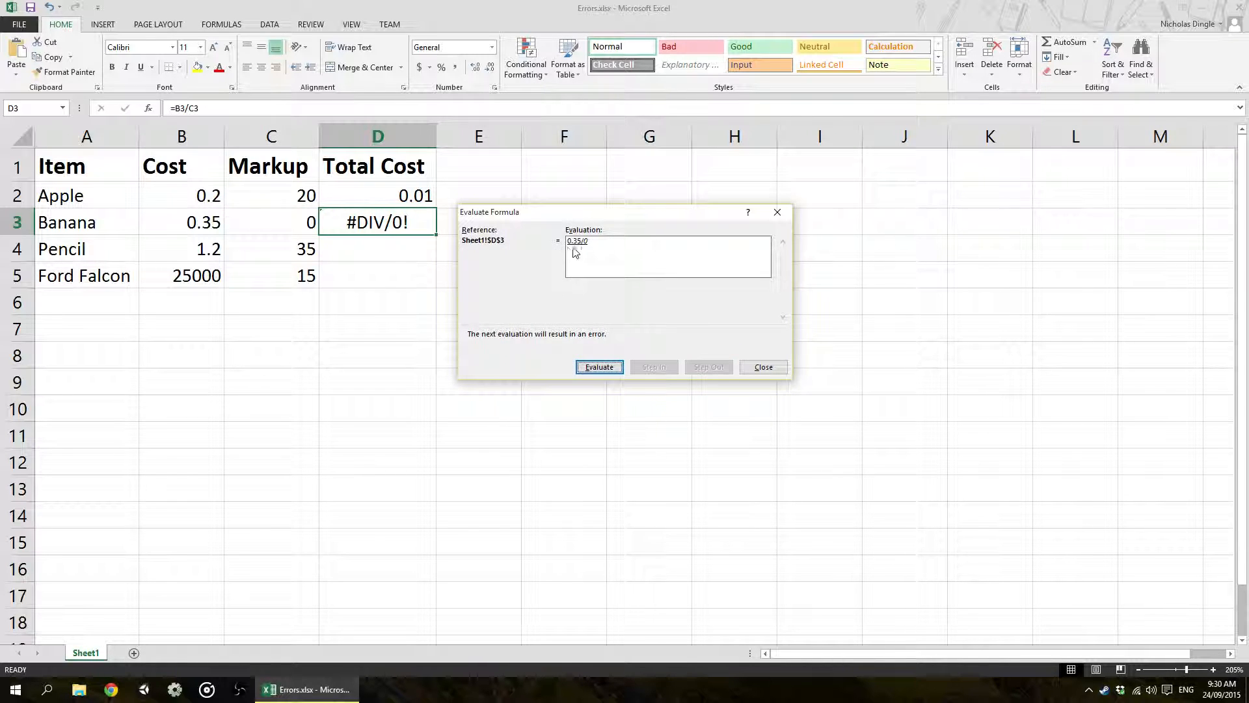
pyautogui.click(605, 368)
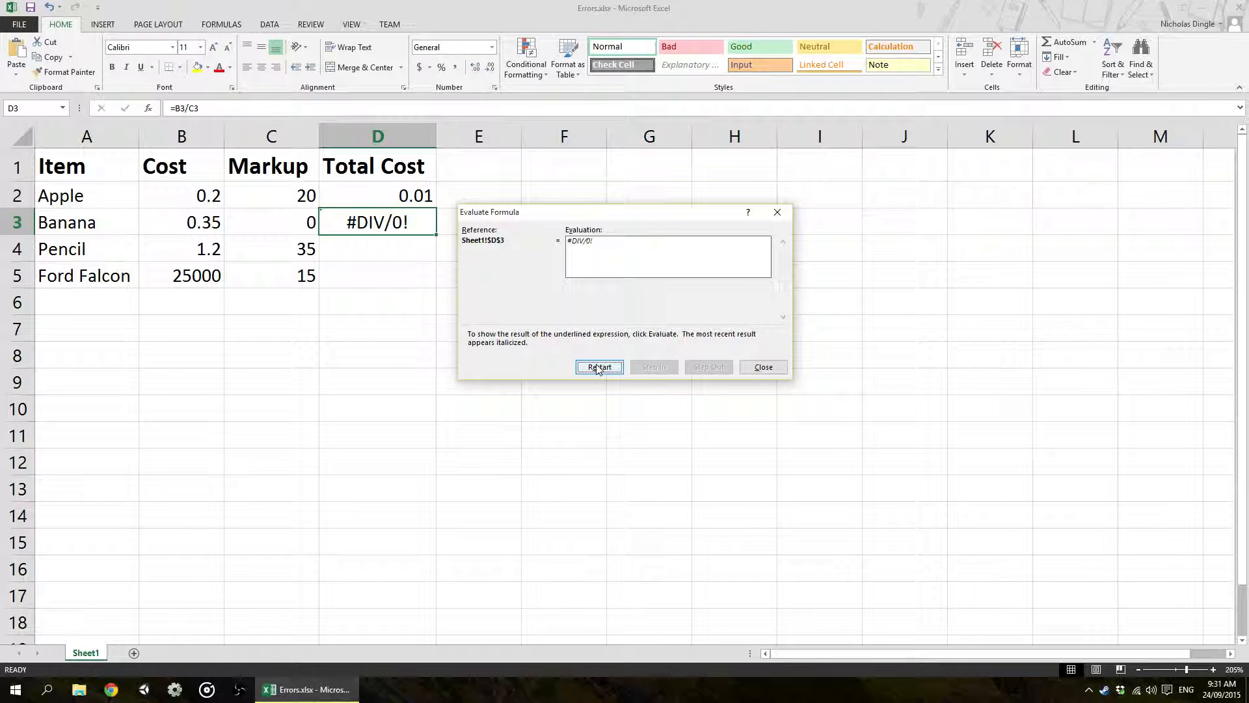
pyautogui.click(760, 367)
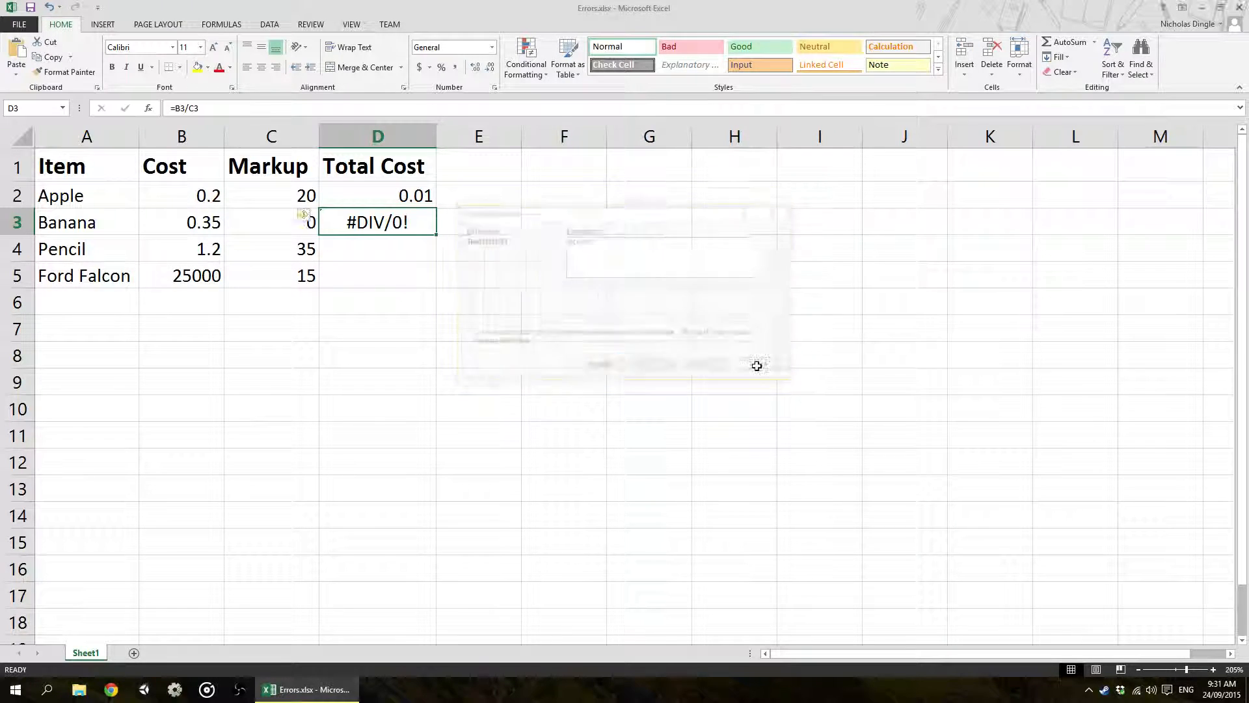
# Step: Set the Banana markup in C3 to 10
pyautogui.click(236, 225)
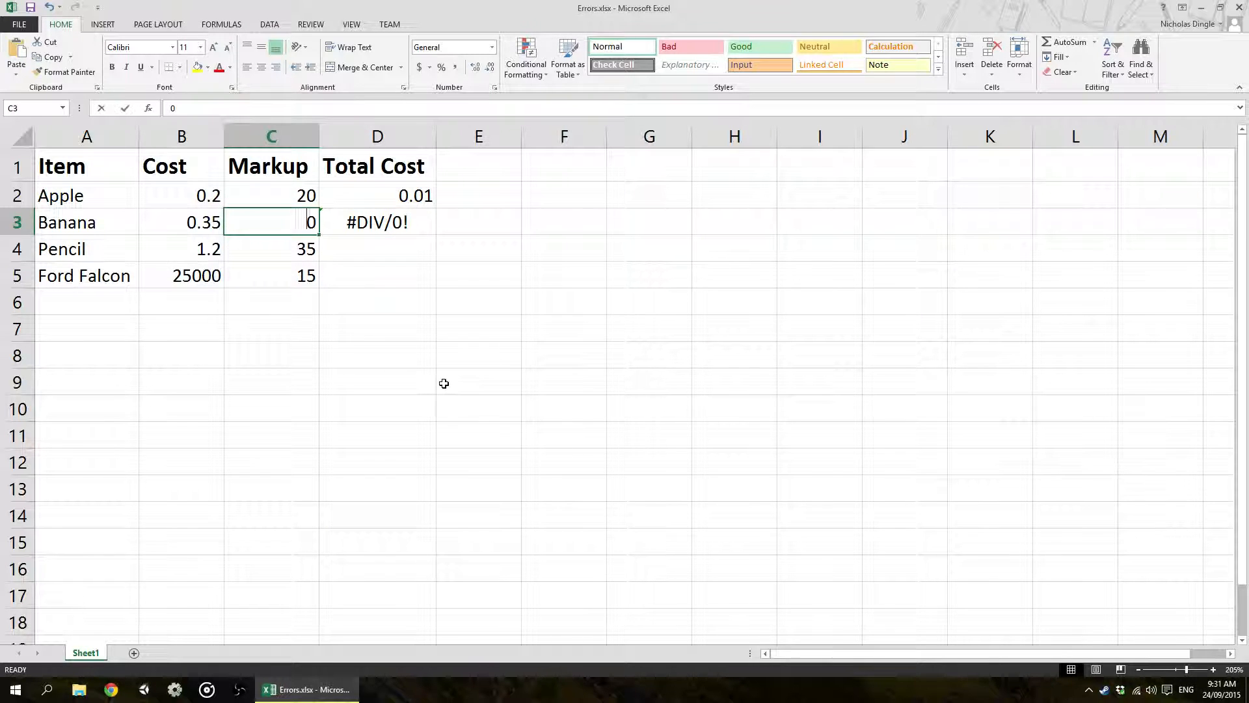
pyautogui.write('10')
pyautogui.press('Return')
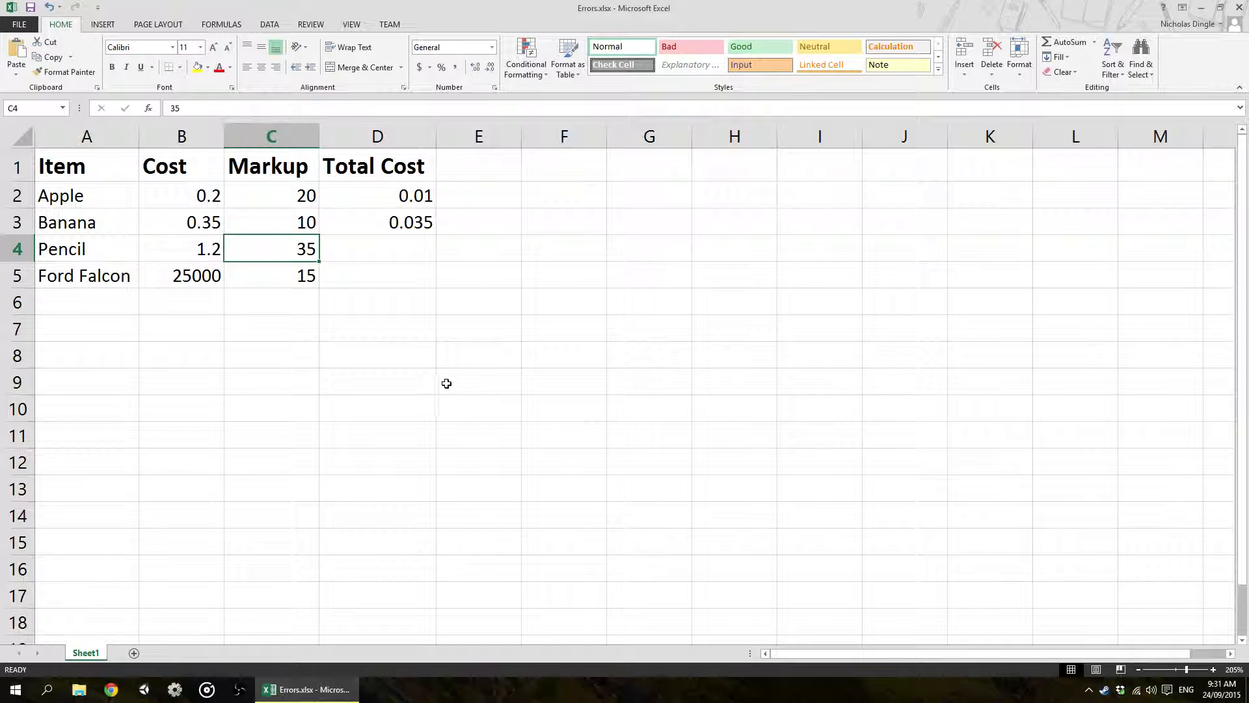
# Step: Try to enter the incomplete formula =B4/ in the Pencil row's Total Cost cell D4, and reject the suggested correction
pyautogui.click(409, 259)
pyautogui.write('=')
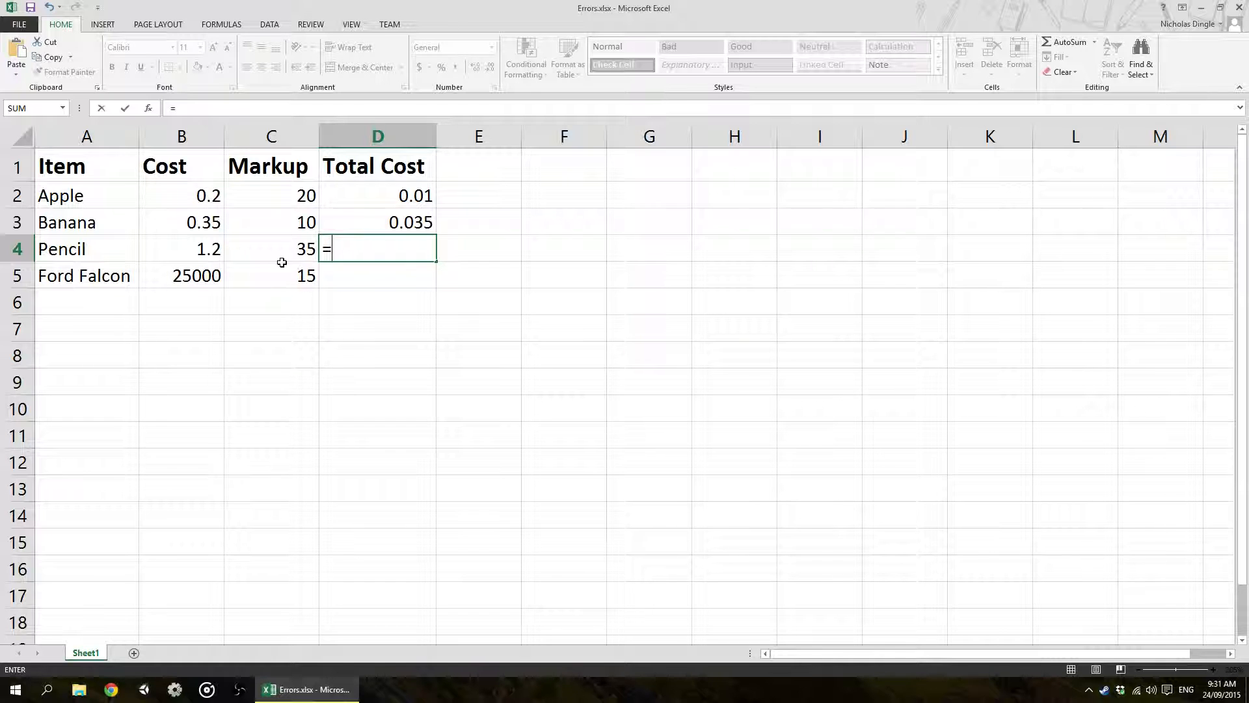
pyautogui.click(183, 255)
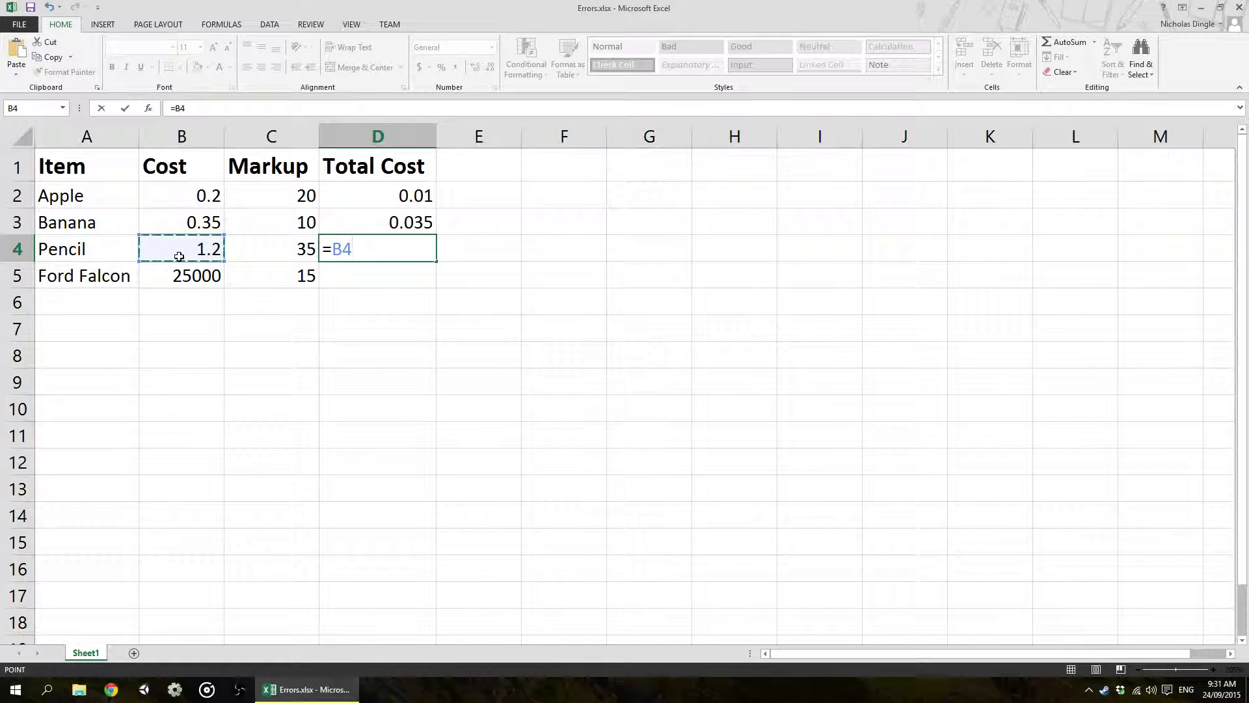
pyautogui.write('/')
pyautogui.press('Return')
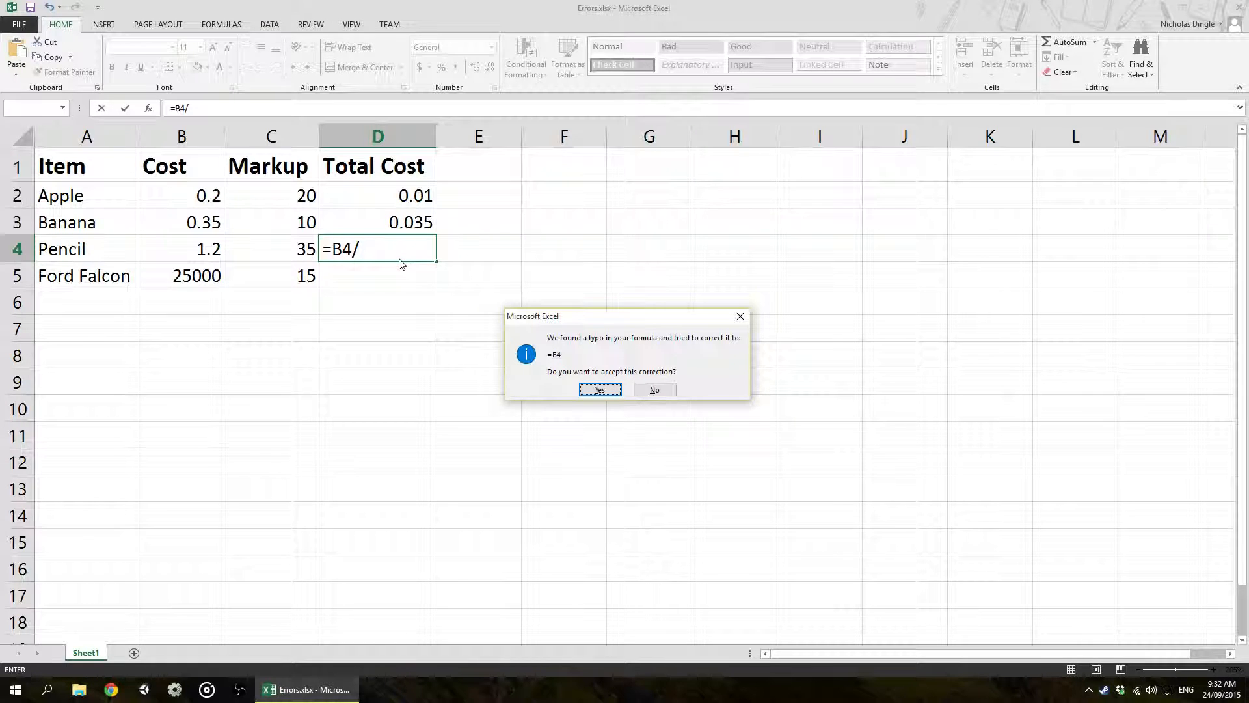
pyautogui.click(653, 389)
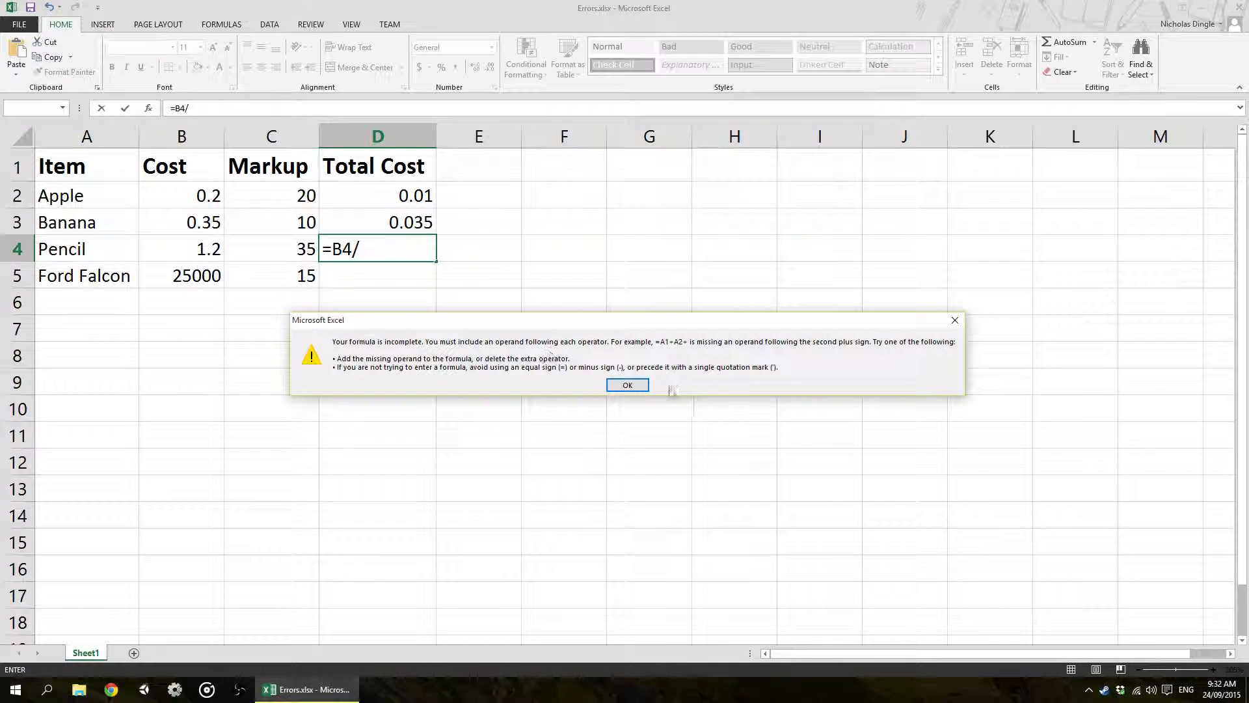
pyautogui.click(639, 385)
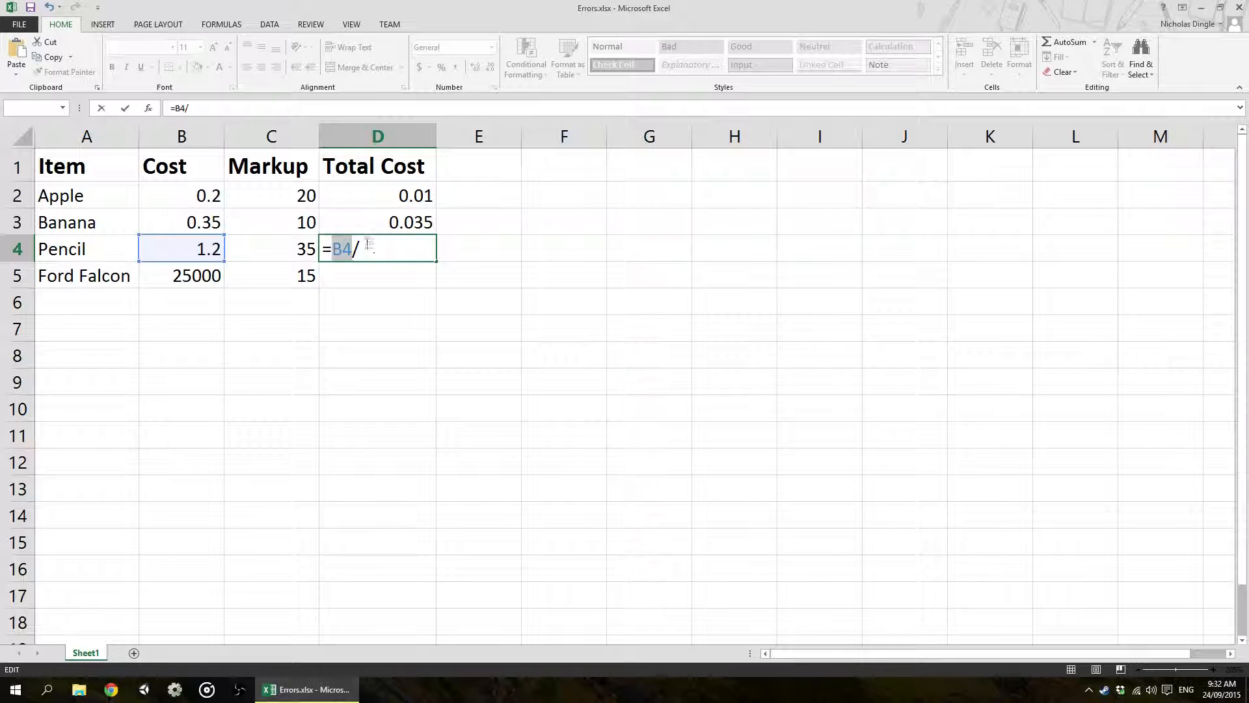
# Step: Complete the formula in D4 as =B4/C4
pyautogui.click(362, 247)
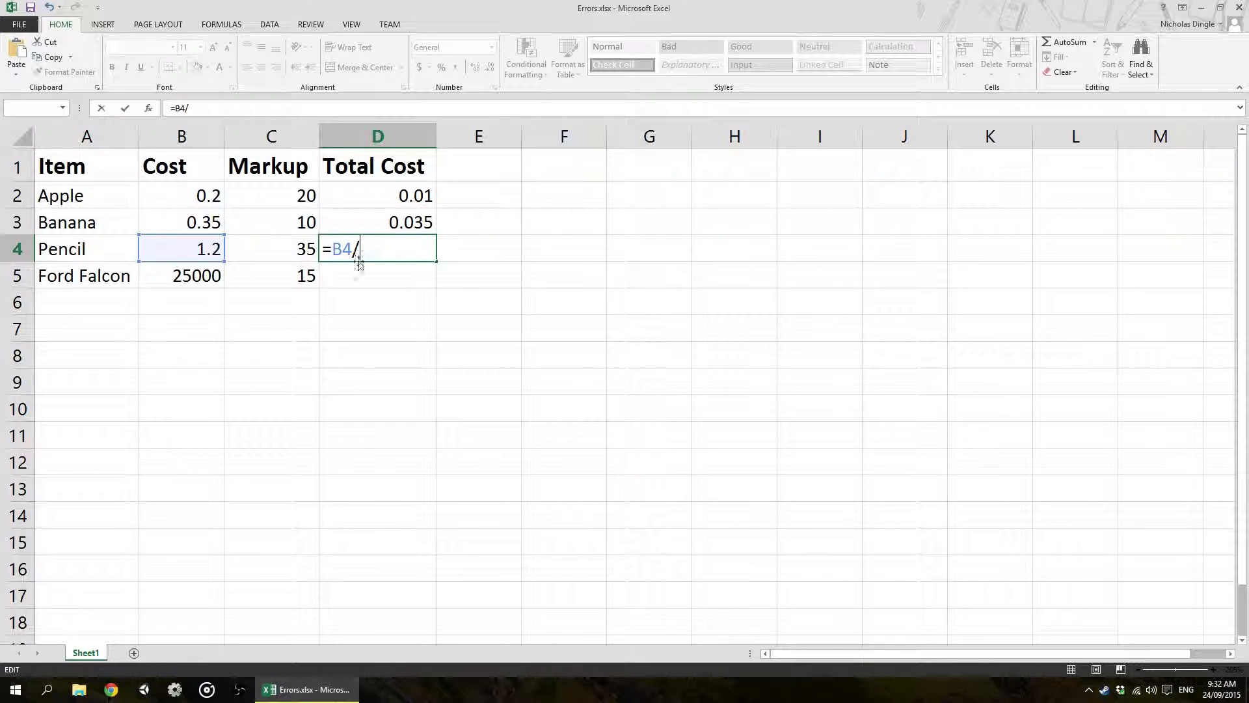
pyautogui.click(272, 250)
pyautogui.press('Return')
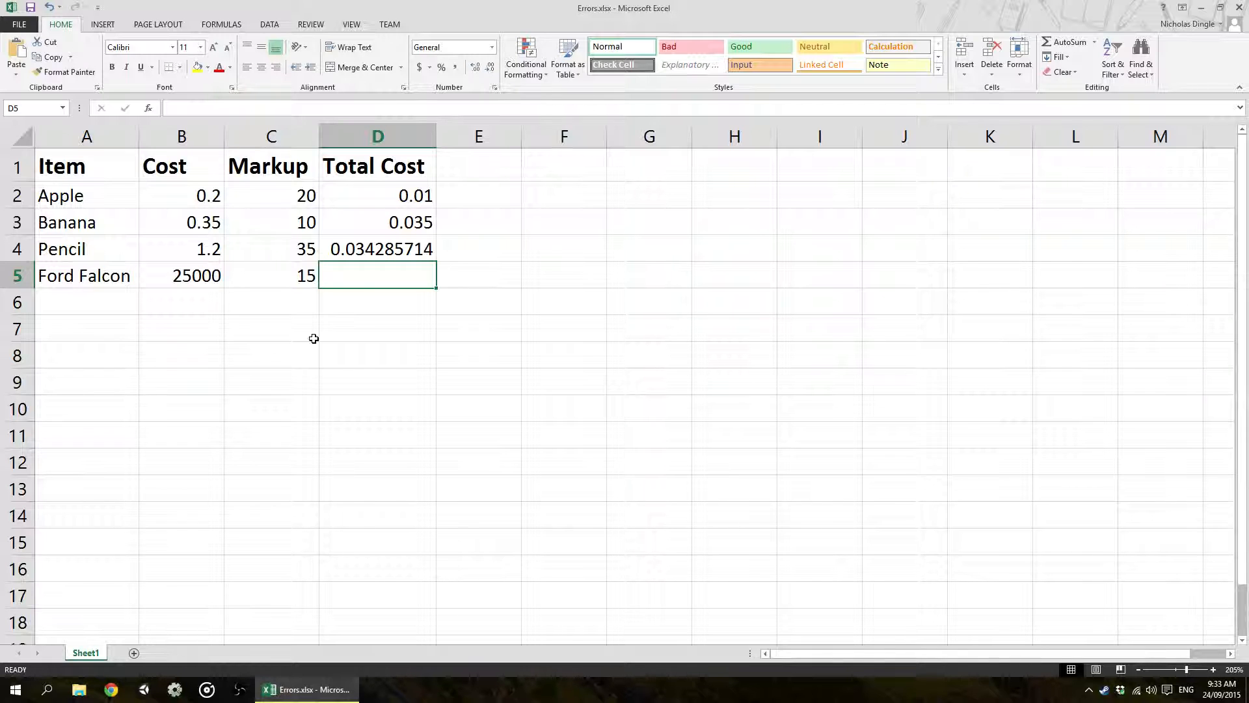
# Step: Examine the Apple row's cost, markup and Total Cost formula, and compare the Cost, Markup and Total Cost values across all items
pyautogui.click(398, 203)
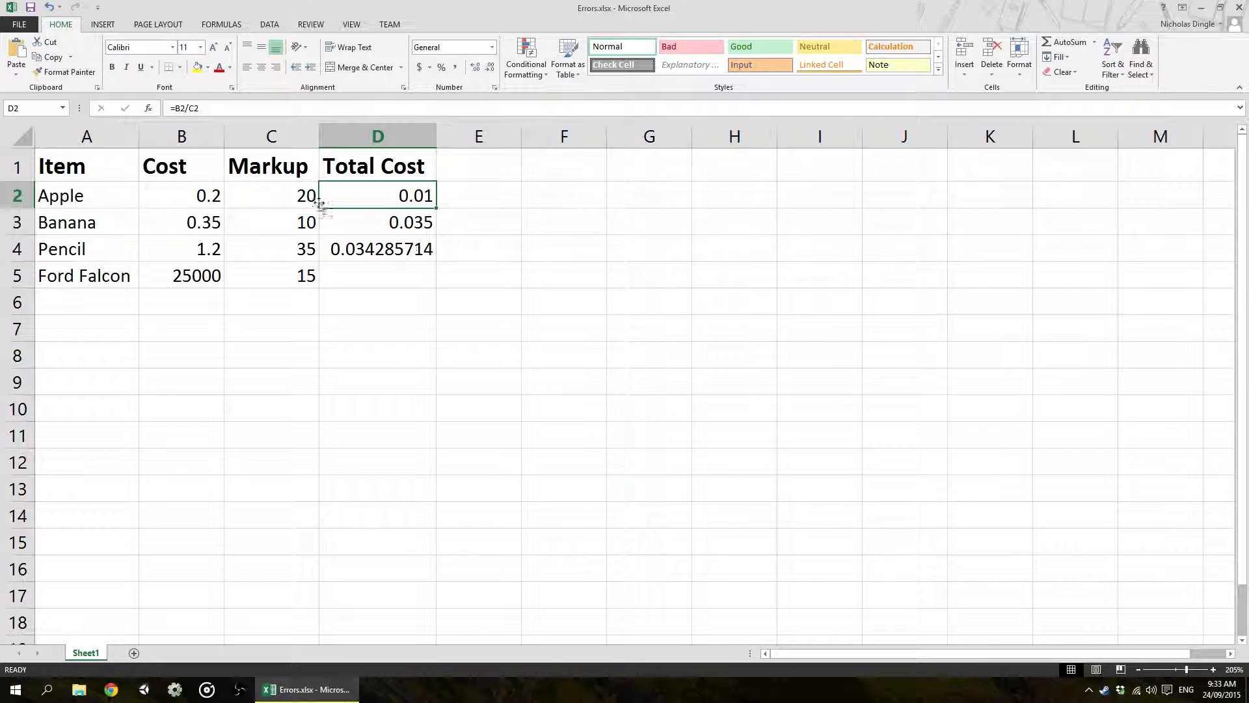
pyautogui.click(212, 197)
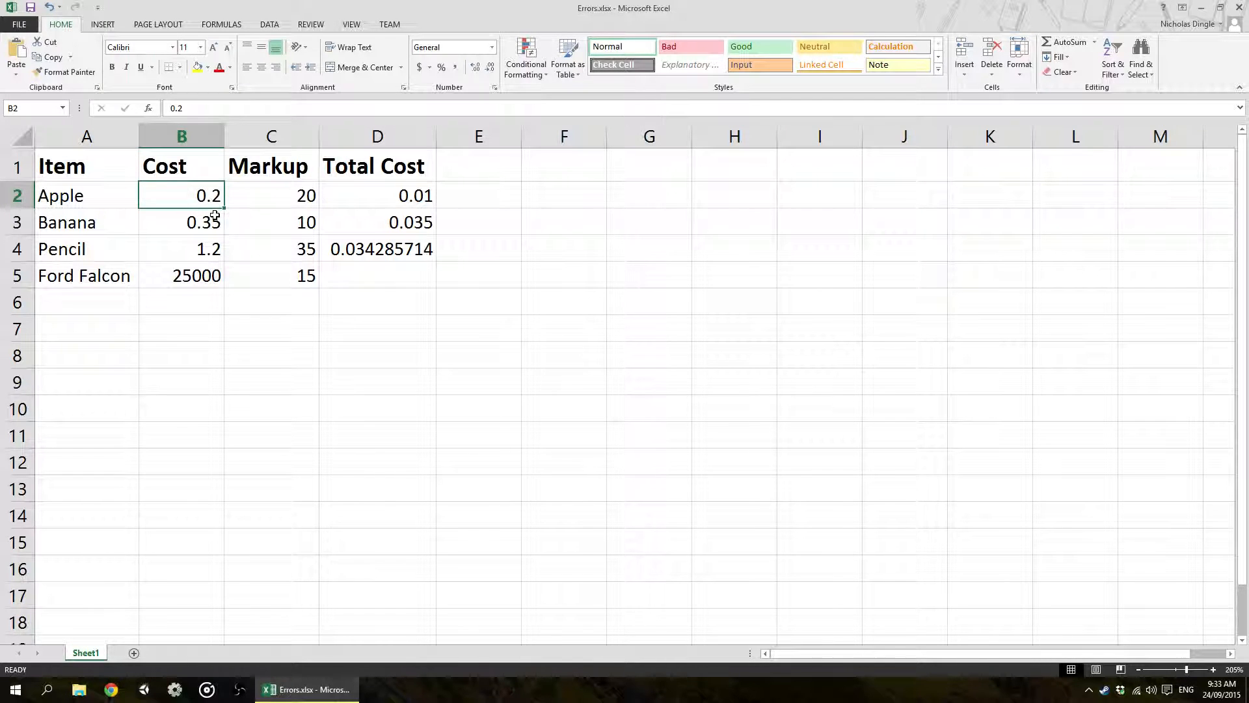
pyautogui.click(328, 192)
pyautogui.click(286, 196)
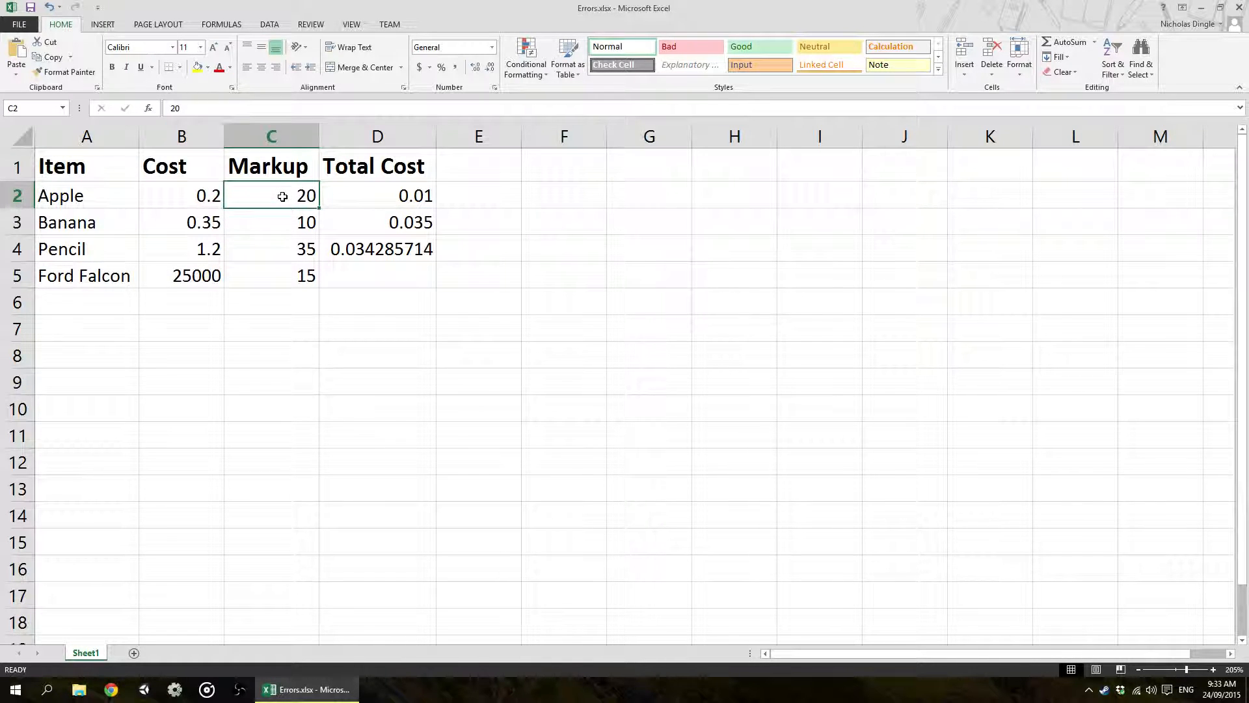
pyautogui.click(373, 194)
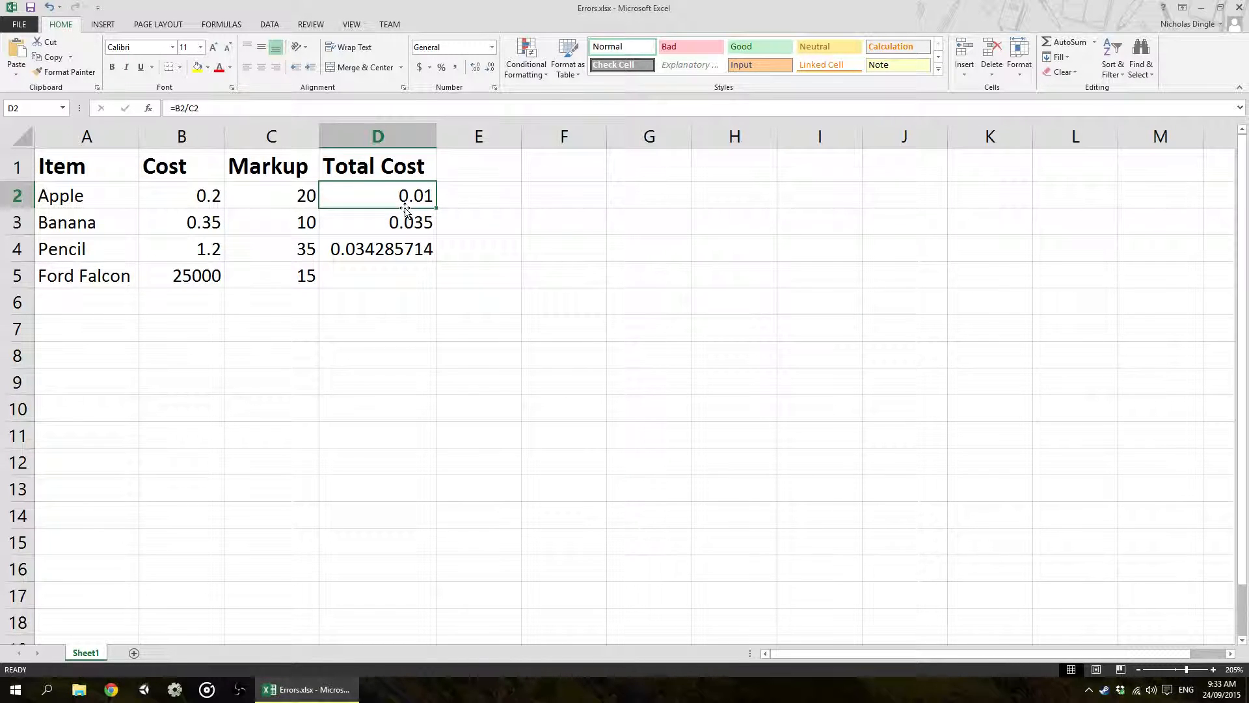
pyautogui.moveTo(327, 195); pyautogui.dragTo(381, 254)
pyautogui.click(373, 282)
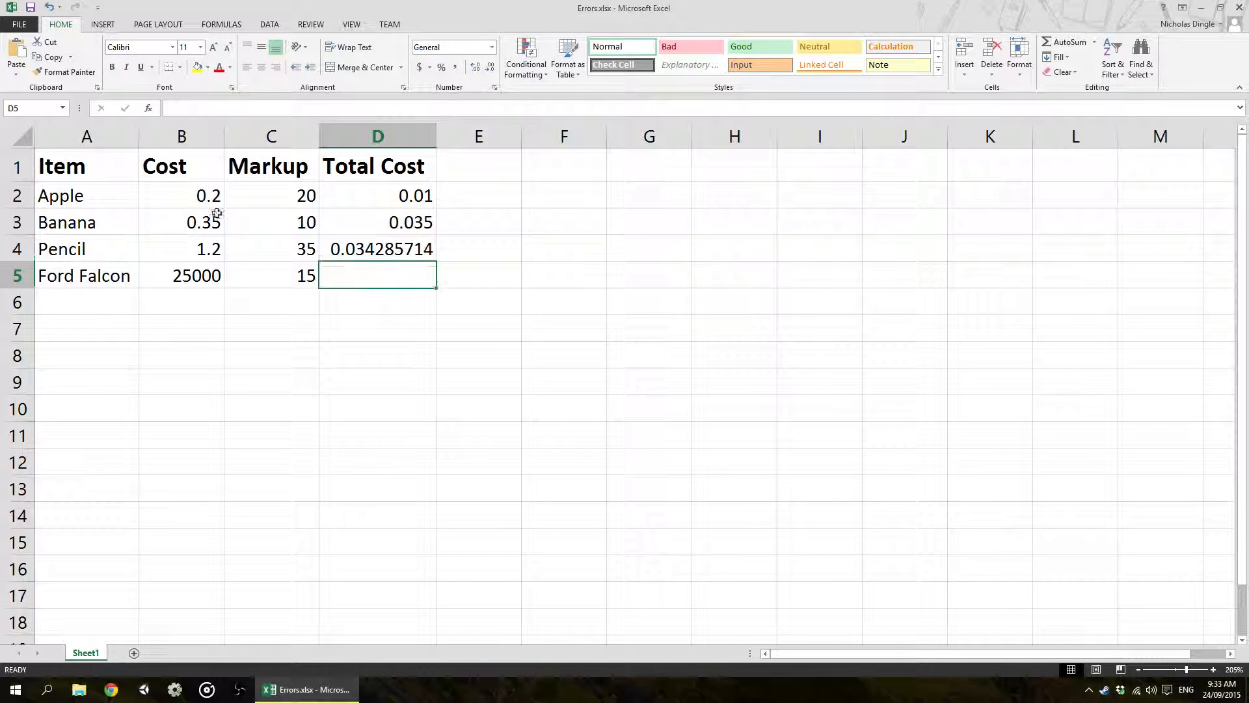
pyautogui.moveTo(201, 195); pyautogui.dragTo(215, 276)
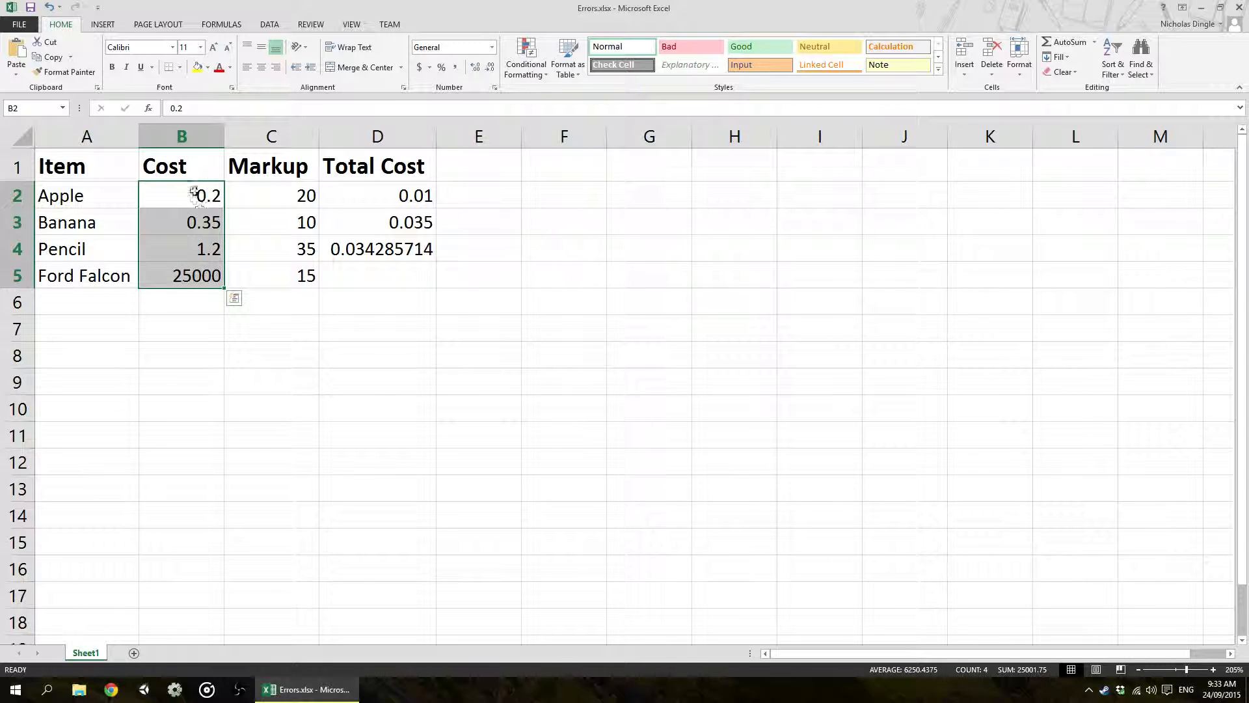
pyautogui.moveTo(280, 199); pyautogui.dragTo(273, 276)
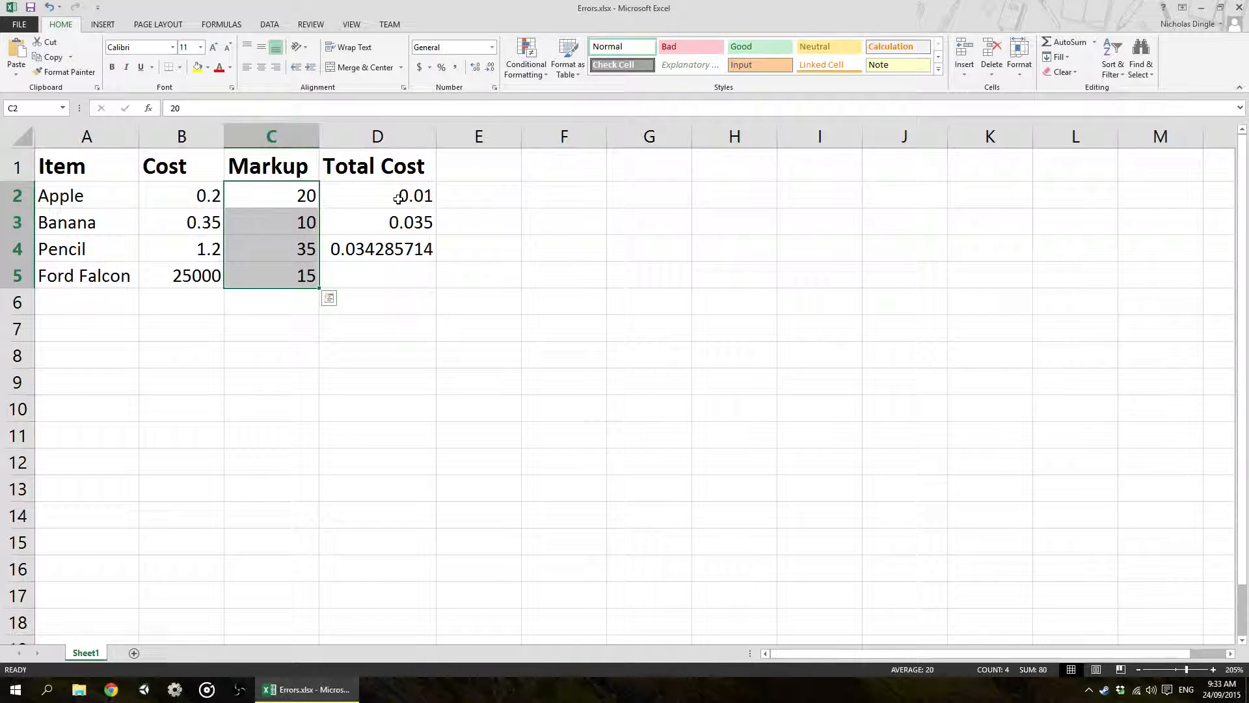
pyautogui.moveTo(392, 197); pyautogui.dragTo(397, 267)
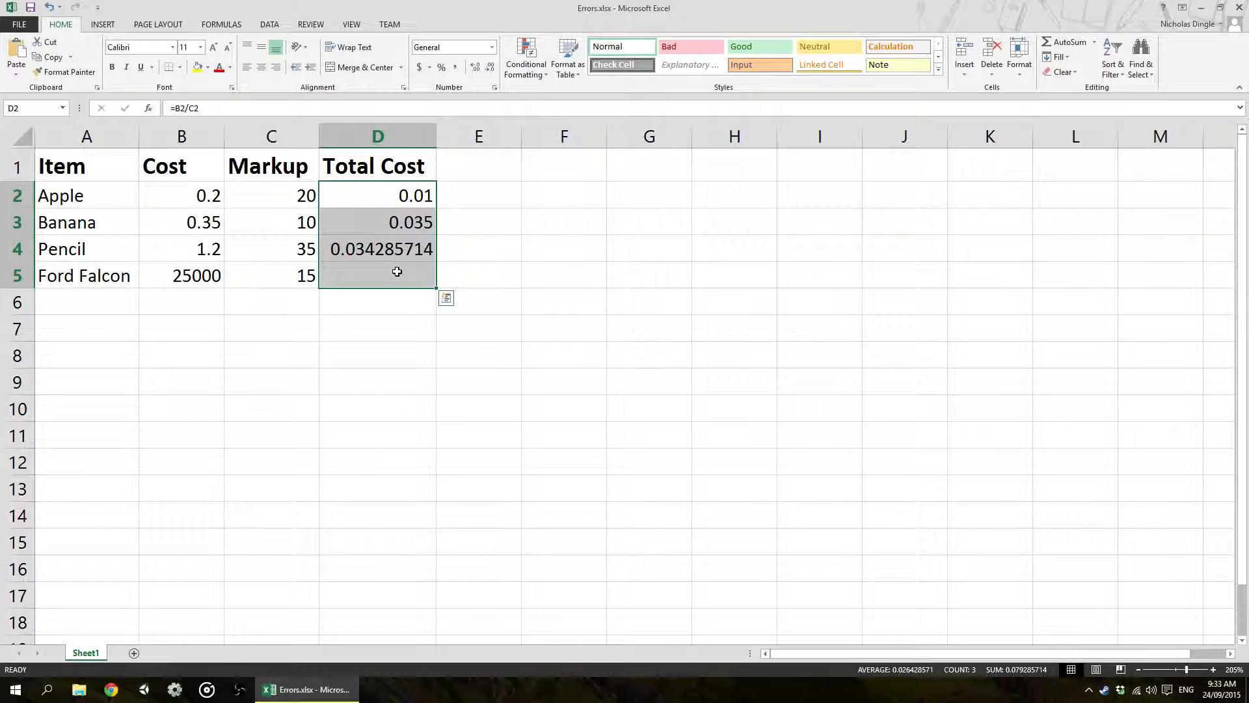
# Step: Apply the dollar Accounting format to the costs in B2:B5 and widen column B to fit the Ford Falcon cost
pyautogui.moveTo(203, 195); pyautogui.dragTo(203, 282)
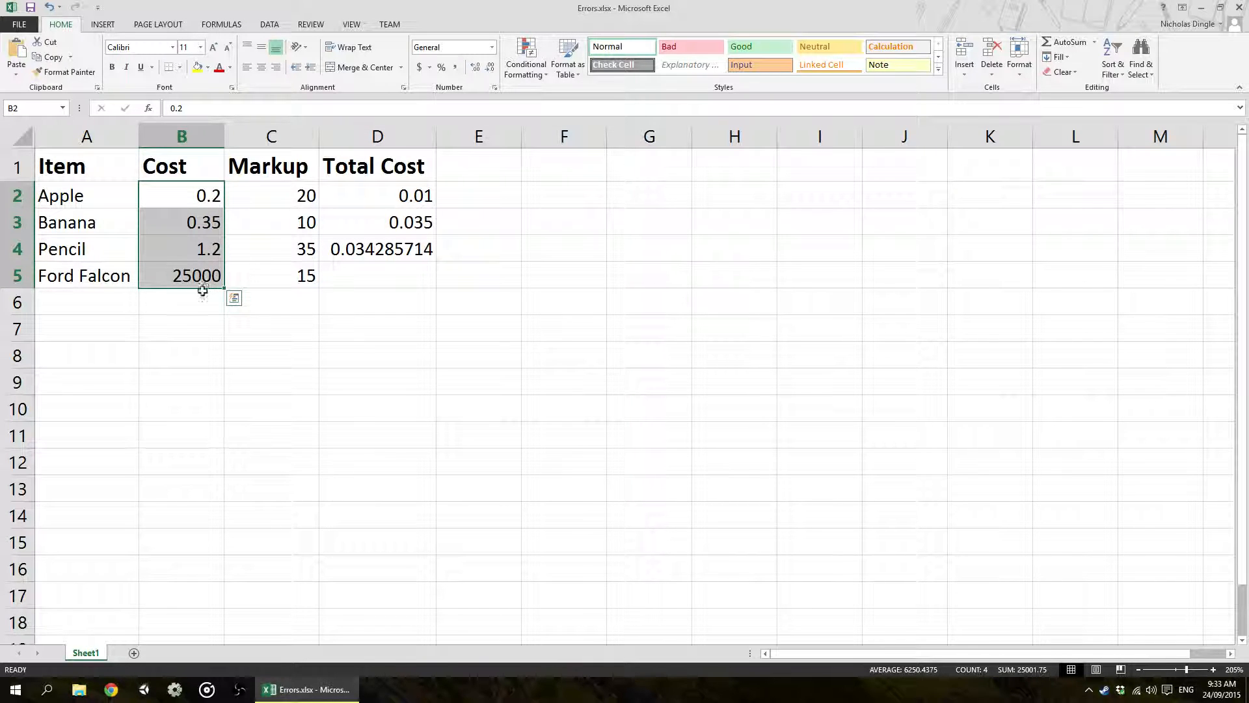
pyautogui.click(419, 68)
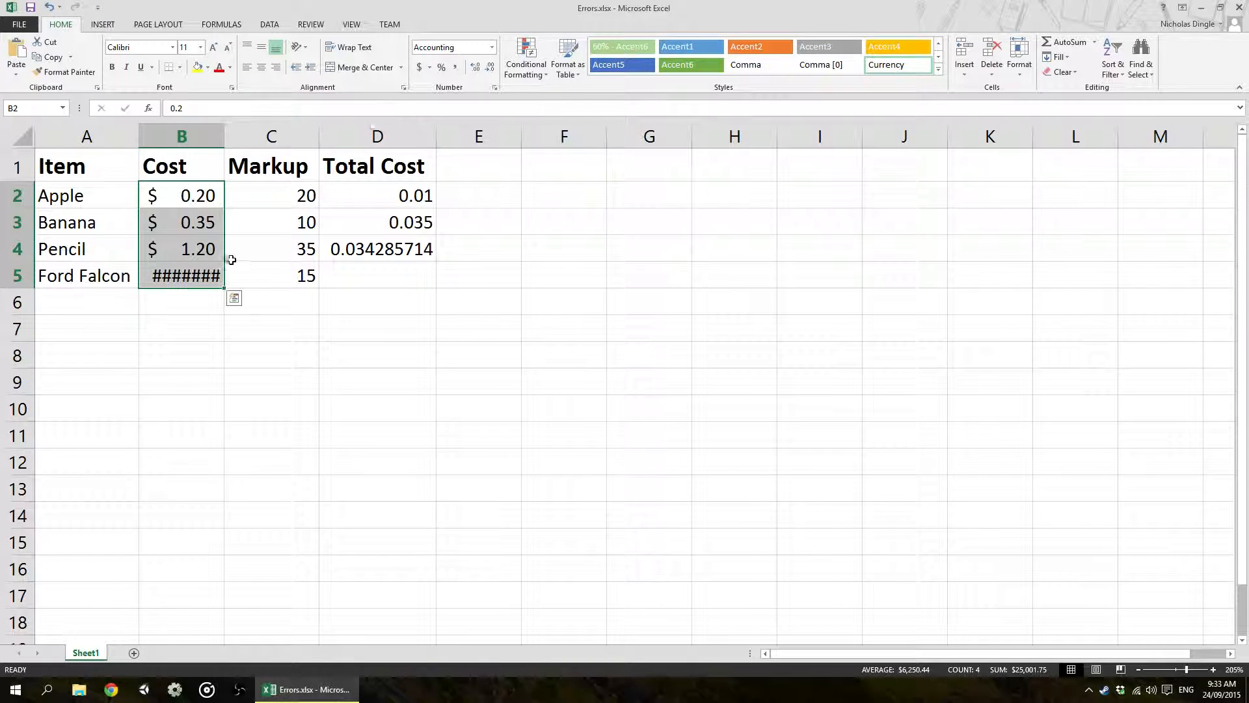
pyautogui.click(196, 280)
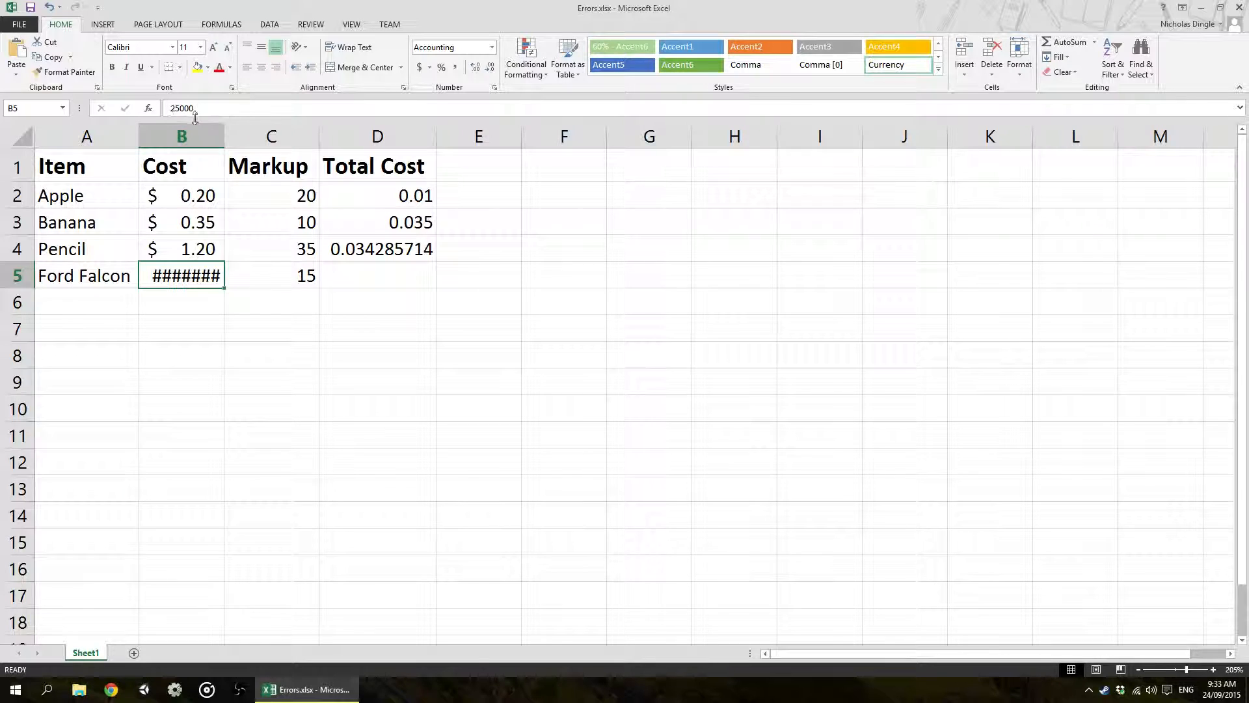
pyautogui.moveTo(192, 281)
pyautogui.moveTo(225, 134); pyautogui.dragTo(246, 133)
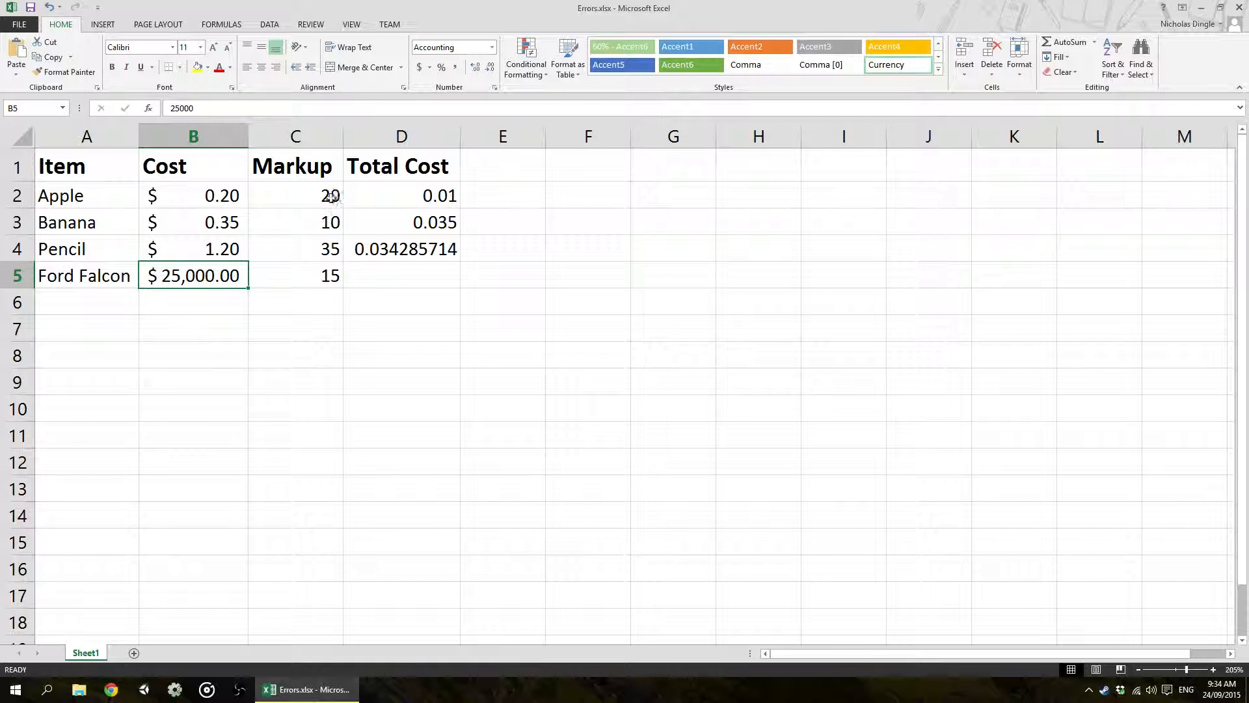
# Step: Apply the Percent format to the Markup values in C2:C5, undo it and reapply it
pyautogui.moveTo(330, 195); pyautogui.dragTo(322, 275)
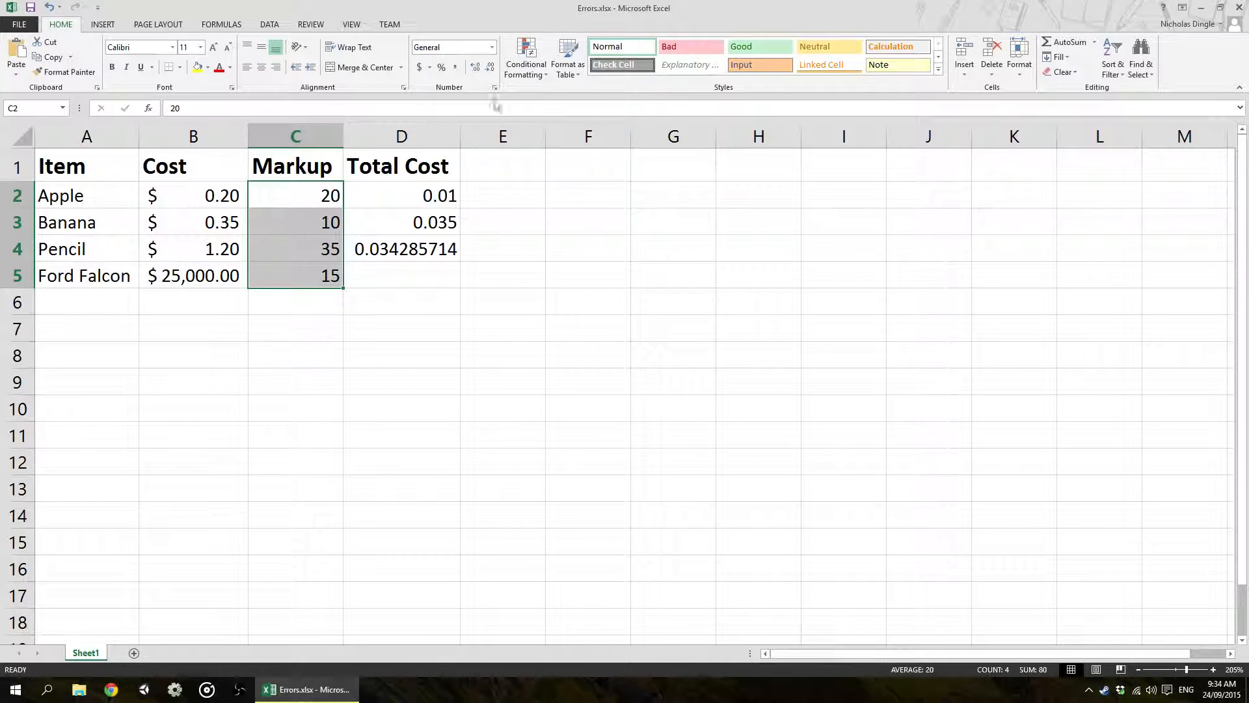
pyautogui.click(442, 69)
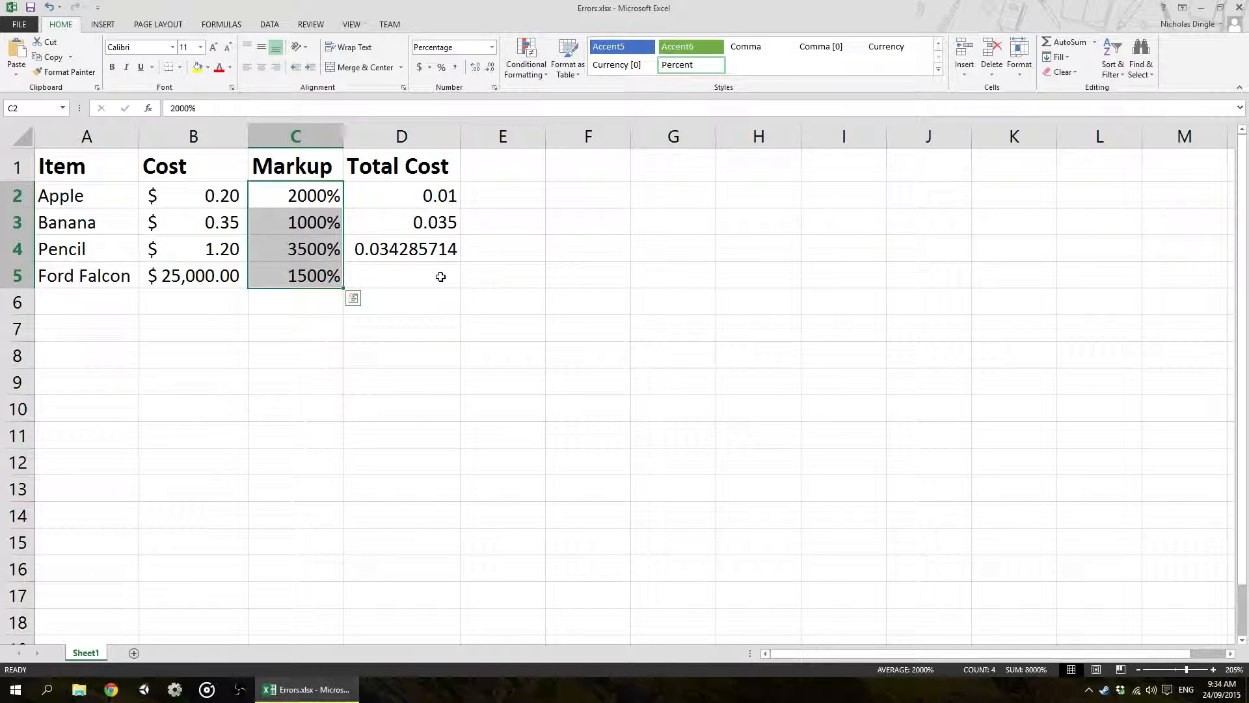
pyautogui.hotkey('ctrl', 'z')
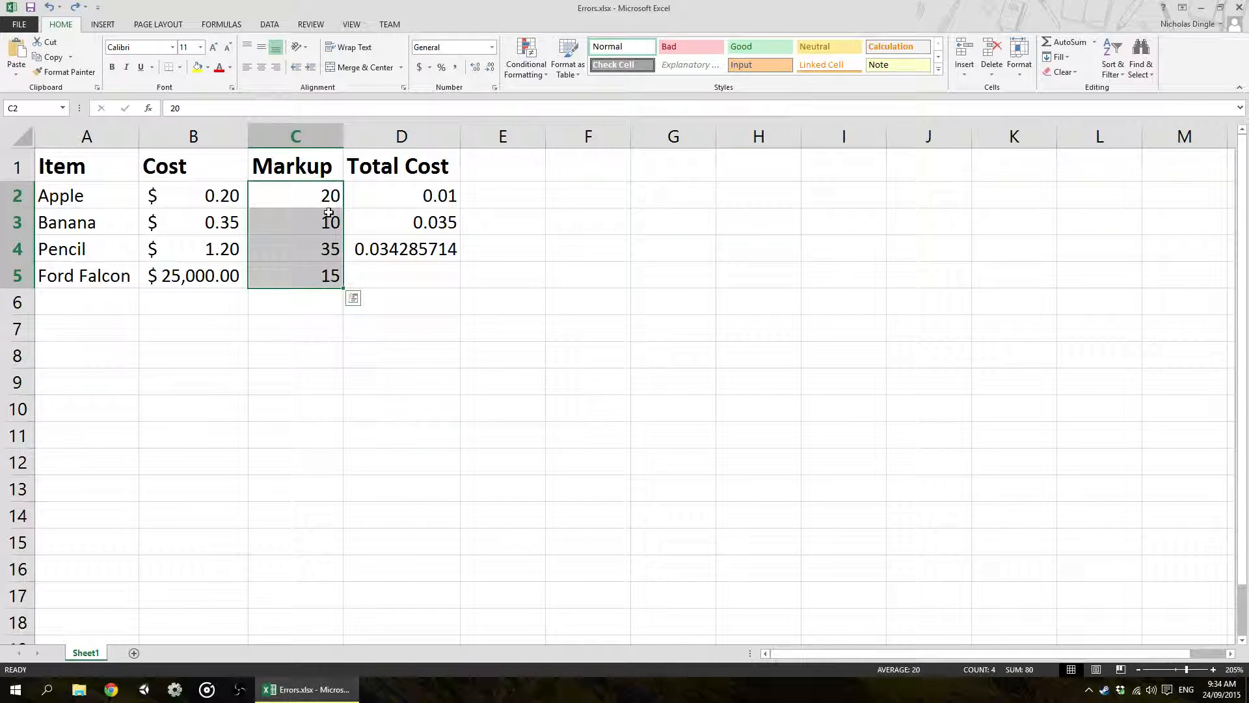
pyautogui.click(442, 69)
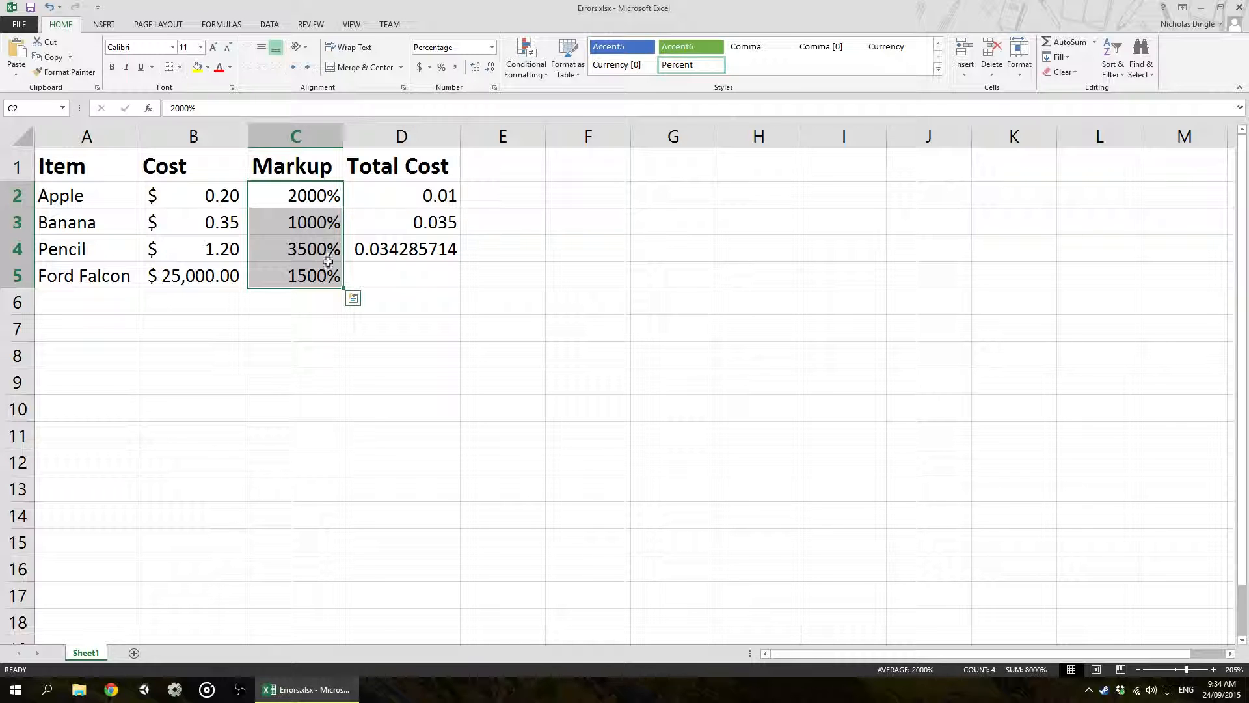
# Step: Re-enter the markups in C2:C5 as 20%, 10%, 35% and 15%
pyautogui.click(314, 206)
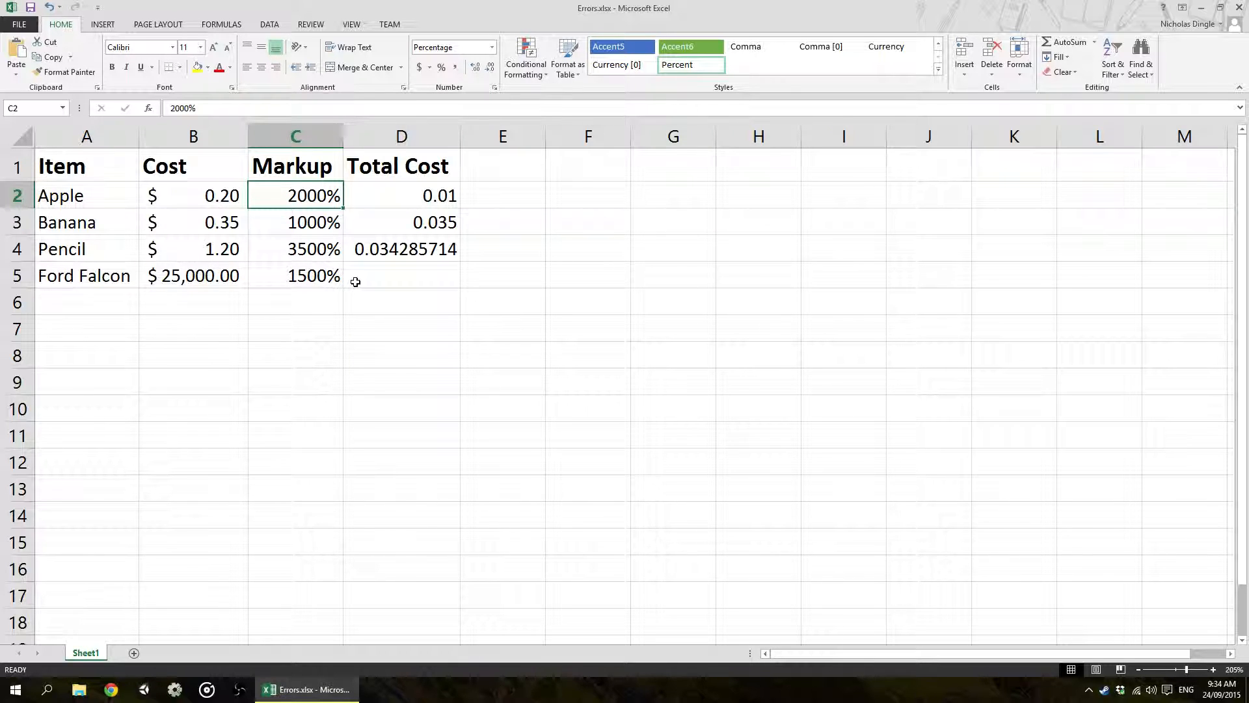
pyautogui.write('20')
pyautogui.press('Return')
pyautogui.write('10')
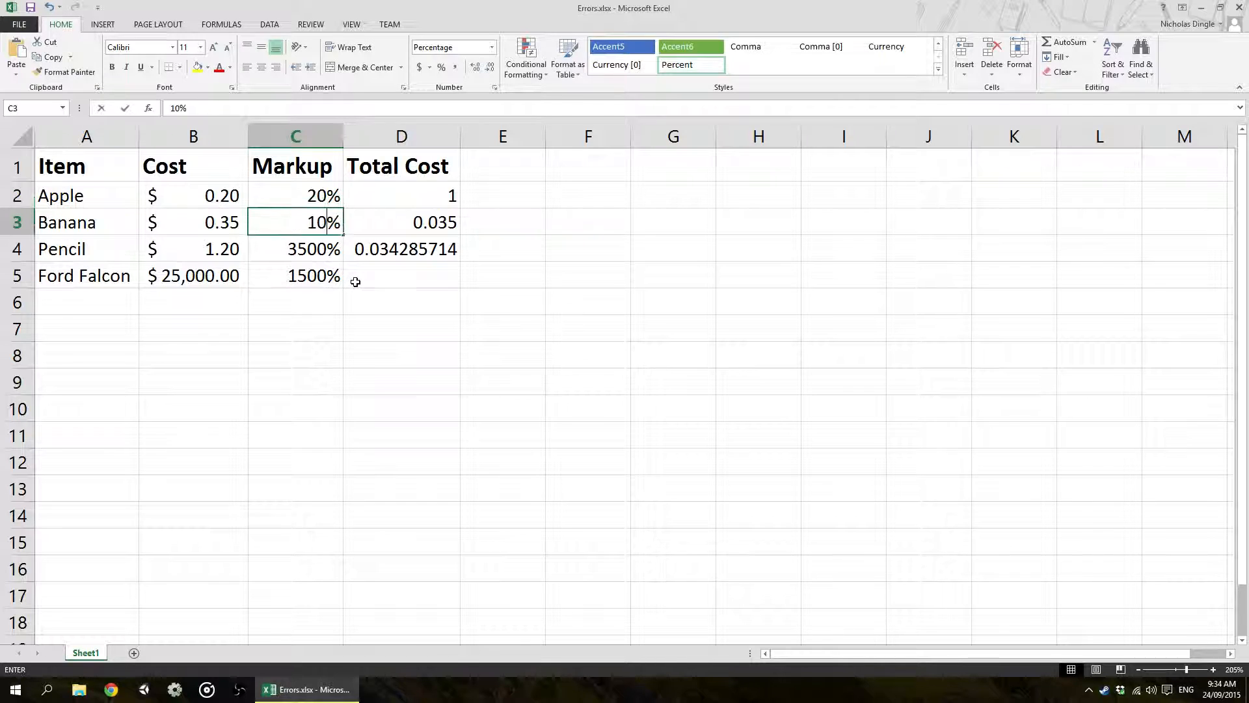
pyautogui.press('Return')
pyautogui.write('35')
pyautogui.press('Return')
pyautogui.write('15')
pyautogui.press('Return')
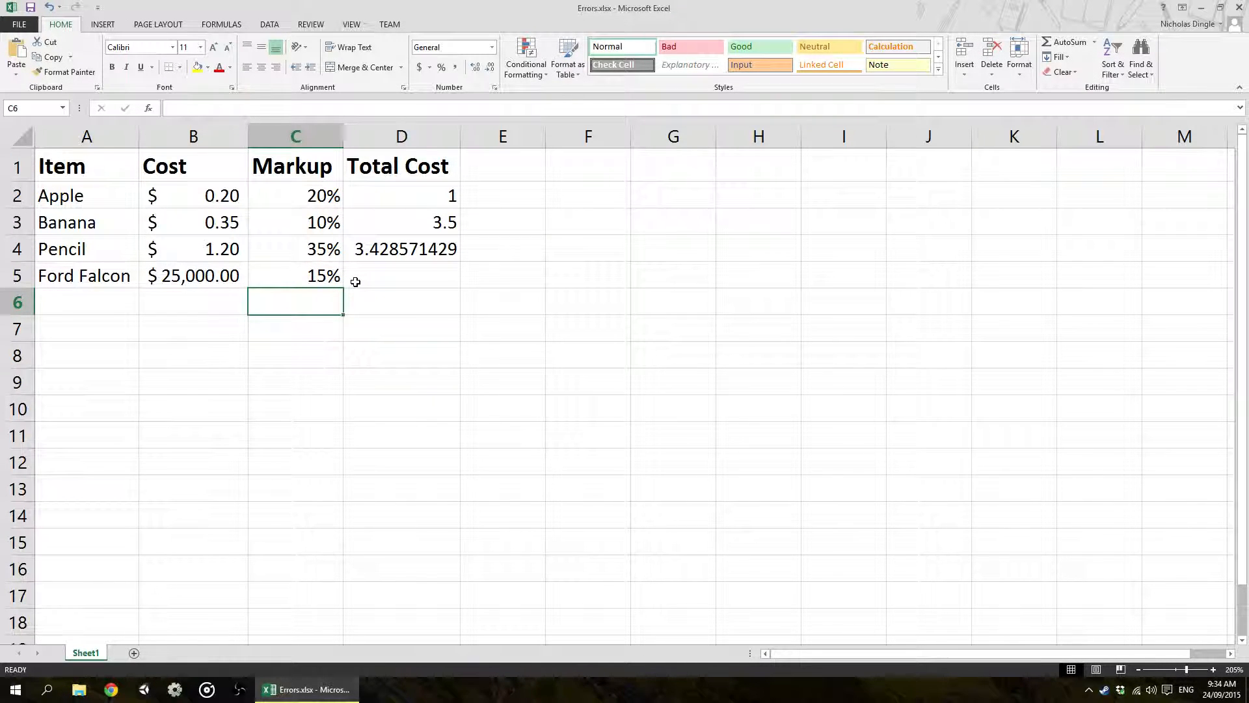
# Step: Enter 20% in C6 below the markups, and clear the cell
pyautogui.write('20%')
pyautogui.press('Return')
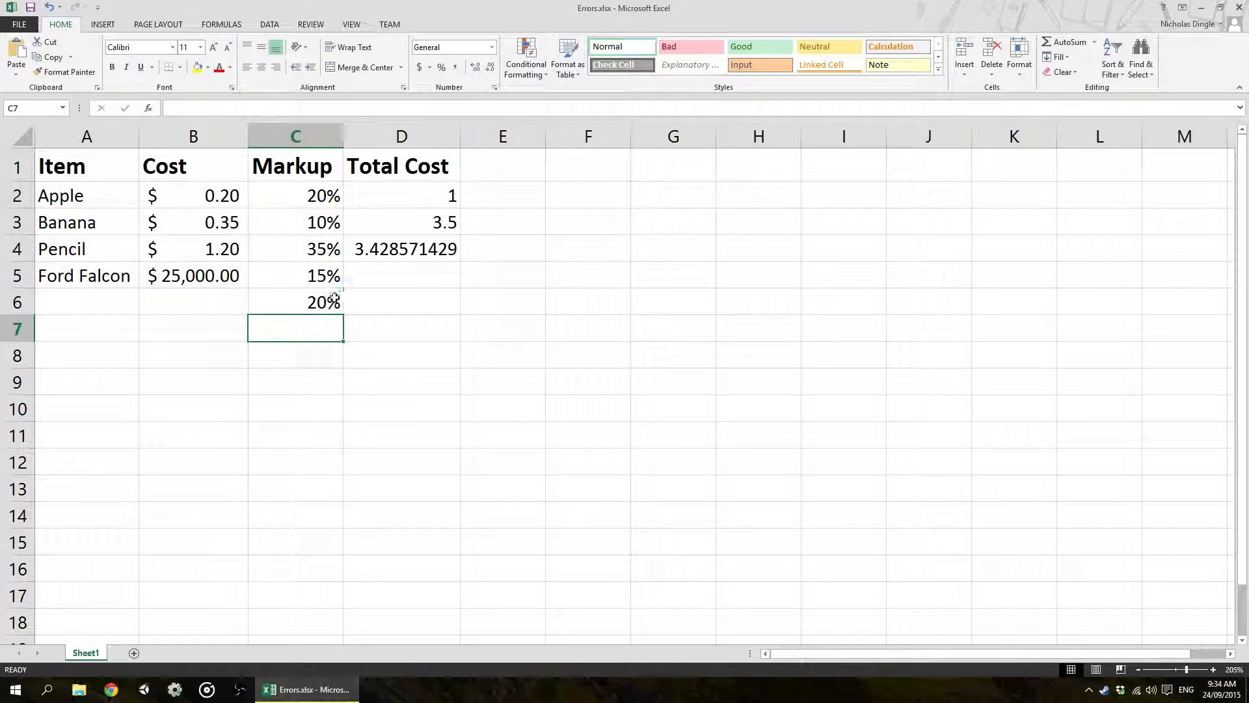
pyautogui.press('Up')
pyautogui.press('Delete')
# Step: Enter 20 in empty cell G7, apply the Percent format to it and undo that format
pyautogui.press('Right')
pyautogui.press('Right')
pyautogui.press('Right')
pyautogui.press('Right')
pyautogui.press('Down')
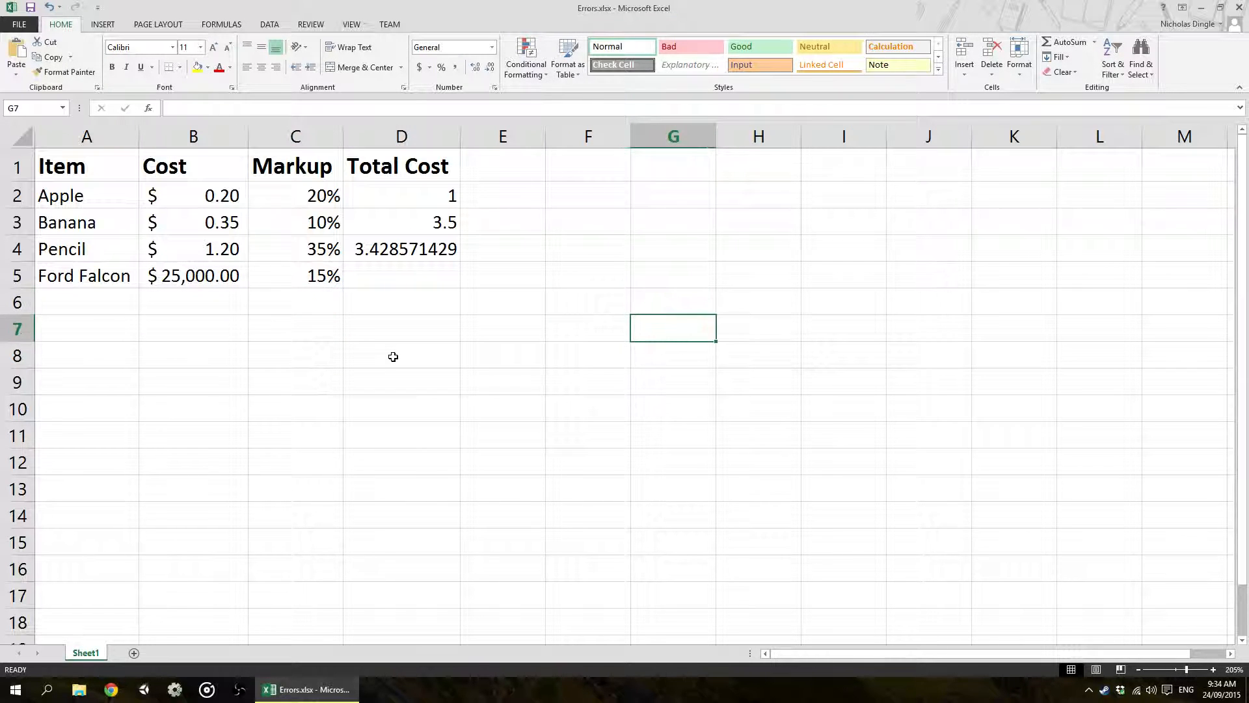
pyautogui.write('20')
pyautogui.press('Return')
pyautogui.click(693, 327)
pyautogui.click(441, 68)
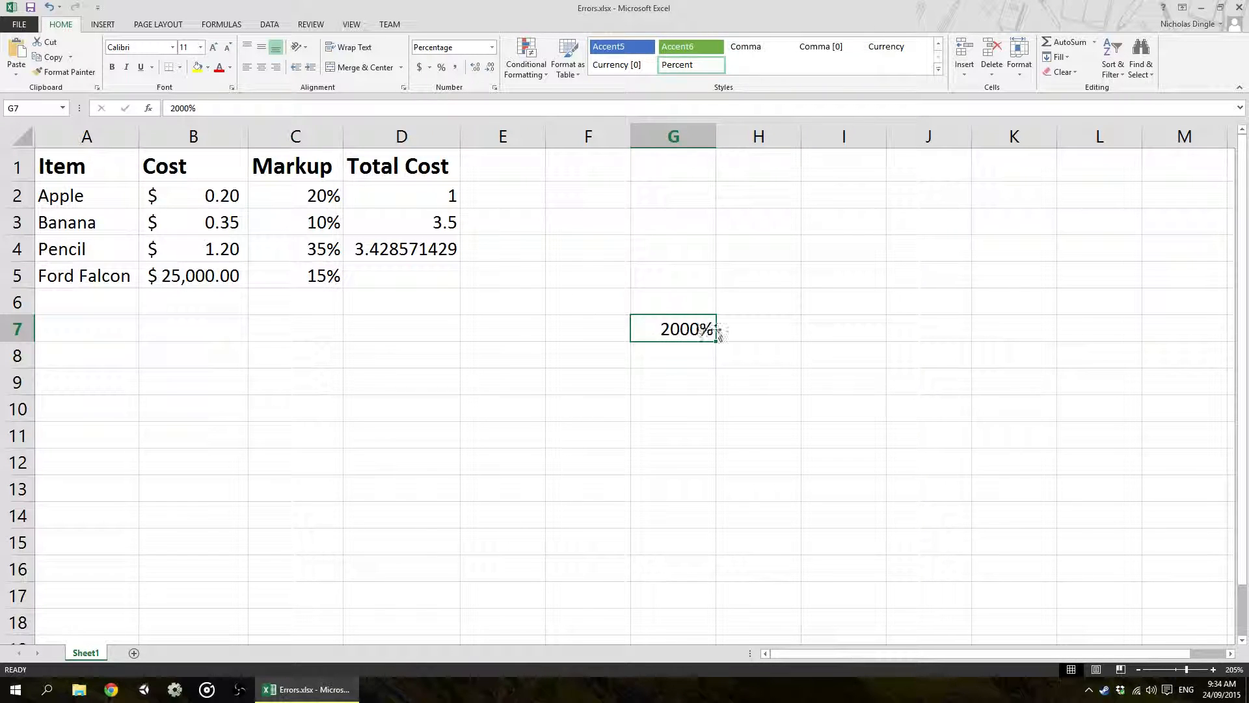
pyautogui.hotkey('ctrl', 'z')
pyautogui.hotkey('ctrl', 'z')
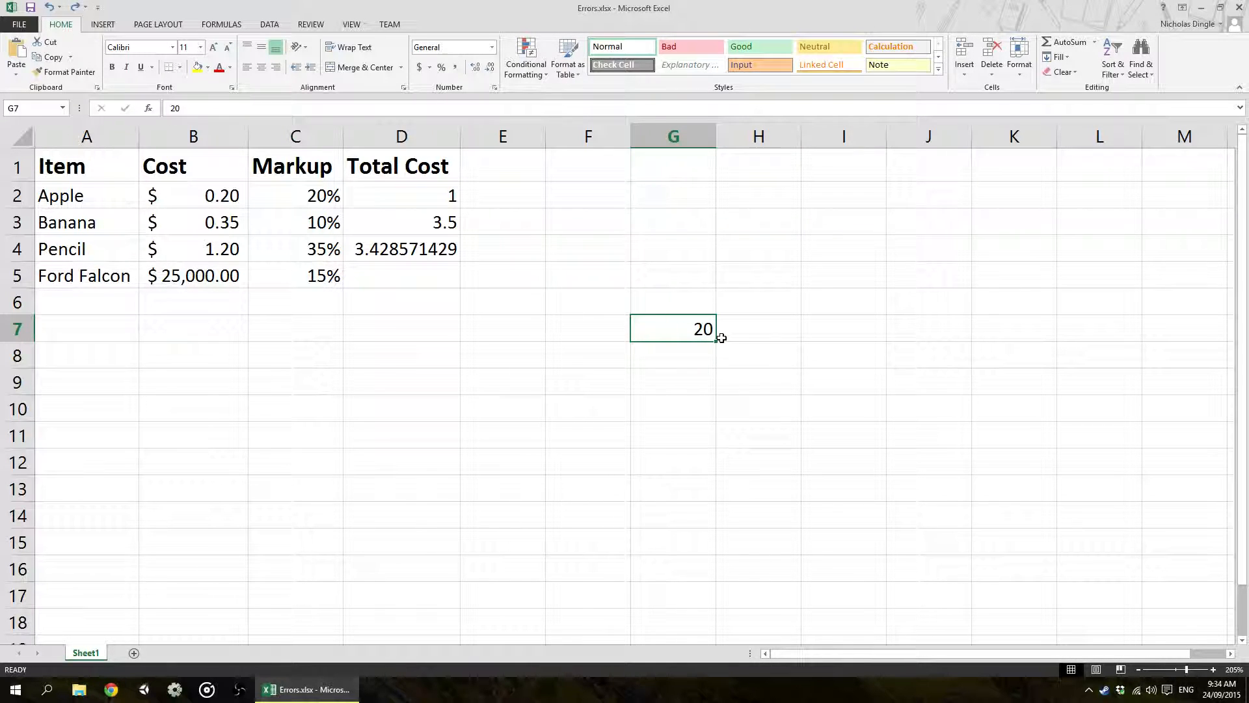
# Step: Try the value 0.2 with the Percent format in G7, and clear the cell
pyautogui.write('0.2')
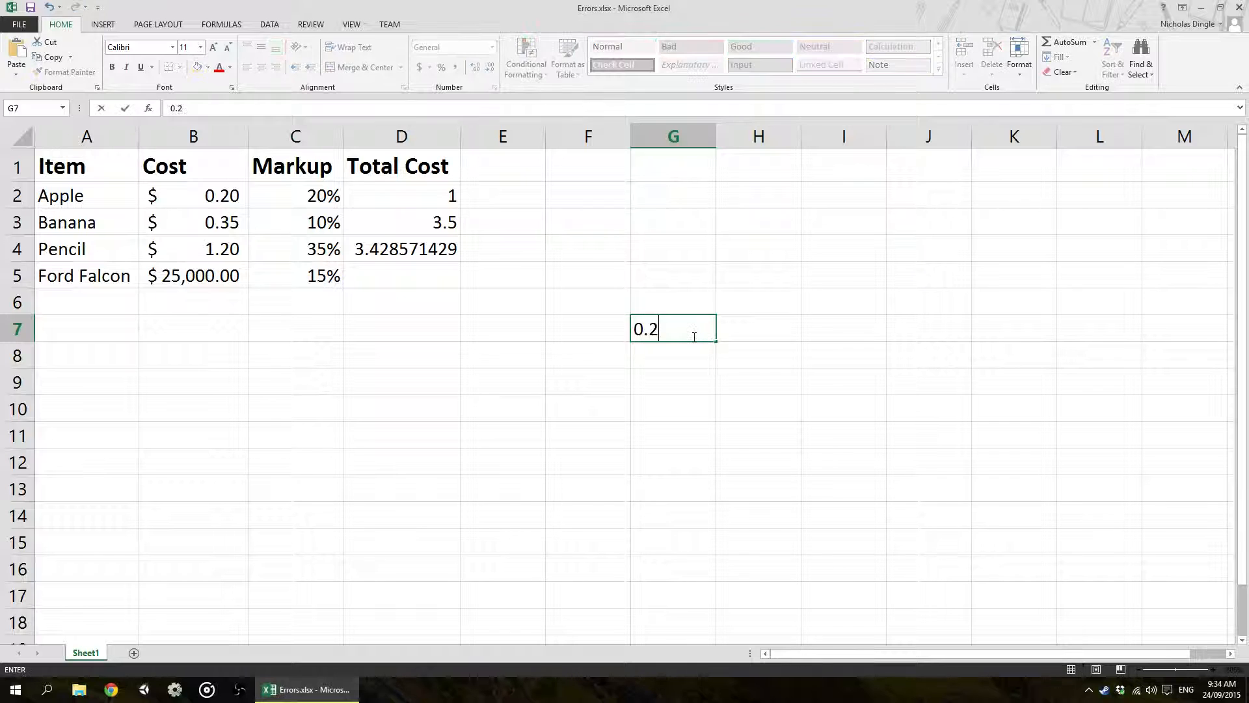
pyautogui.press('Return')
pyautogui.click(698, 319)
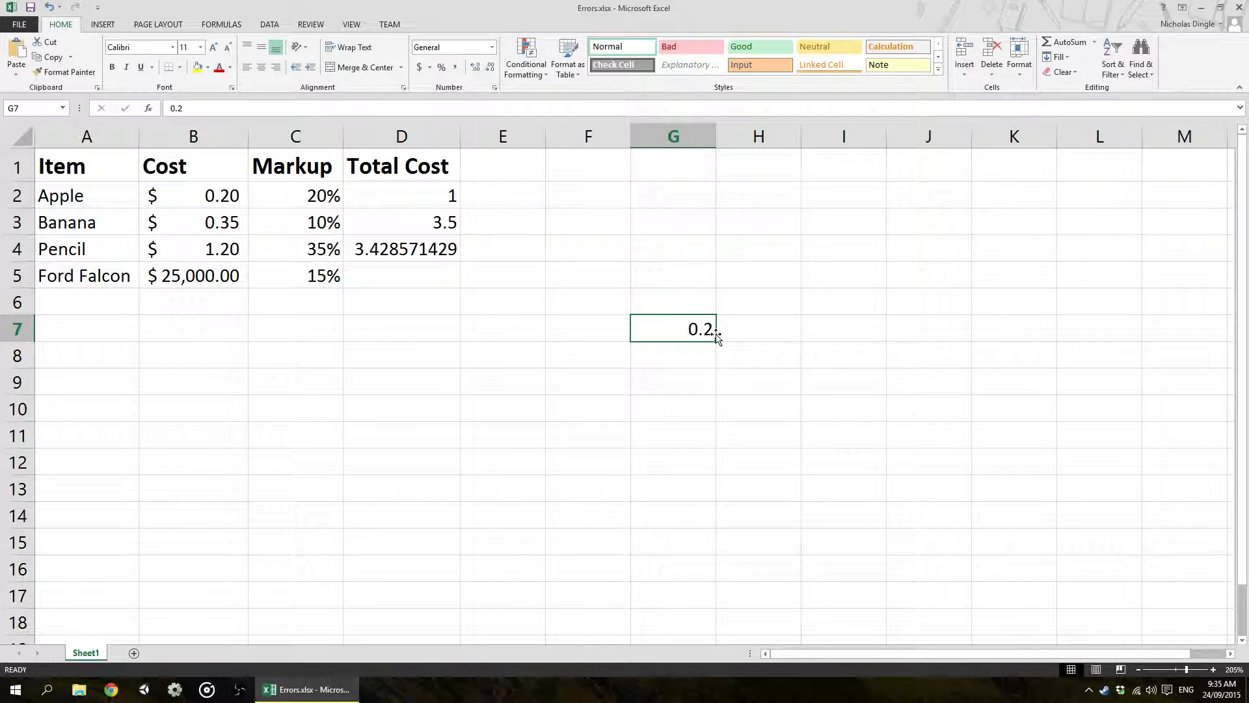
pyautogui.click(441, 67)
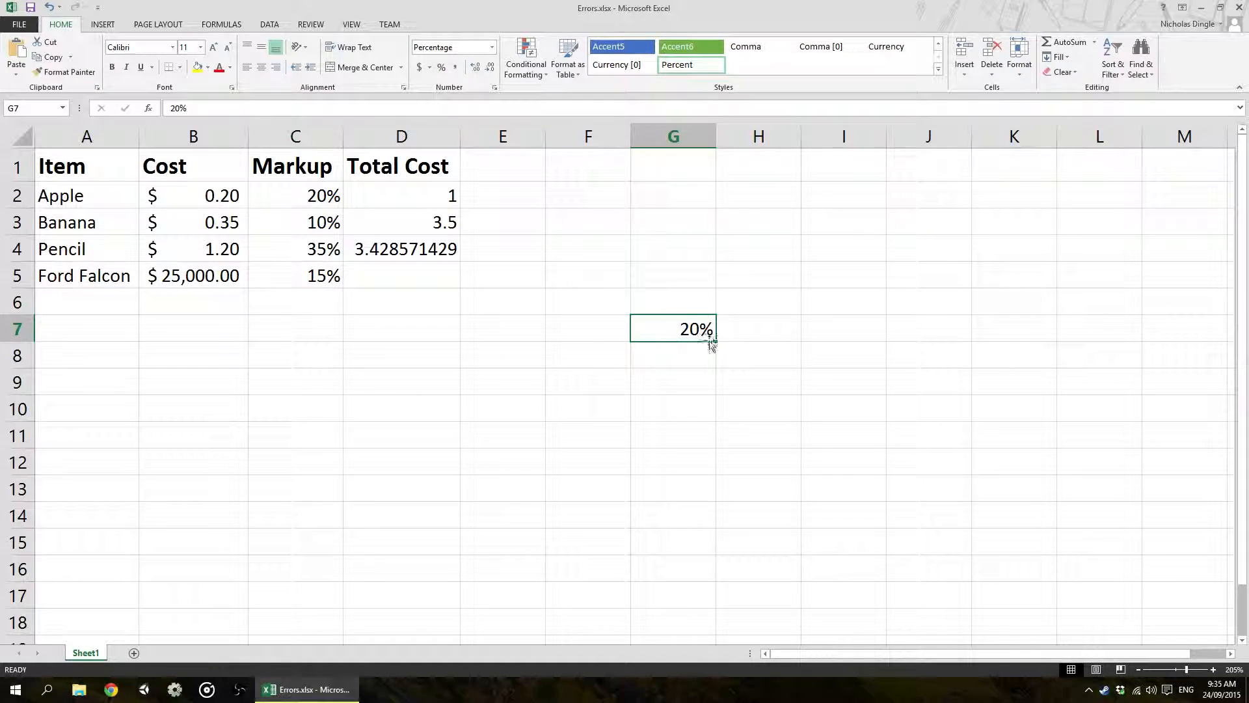
pyautogui.click(690, 350)
pyautogui.press('Up')
pyautogui.press('Delete')
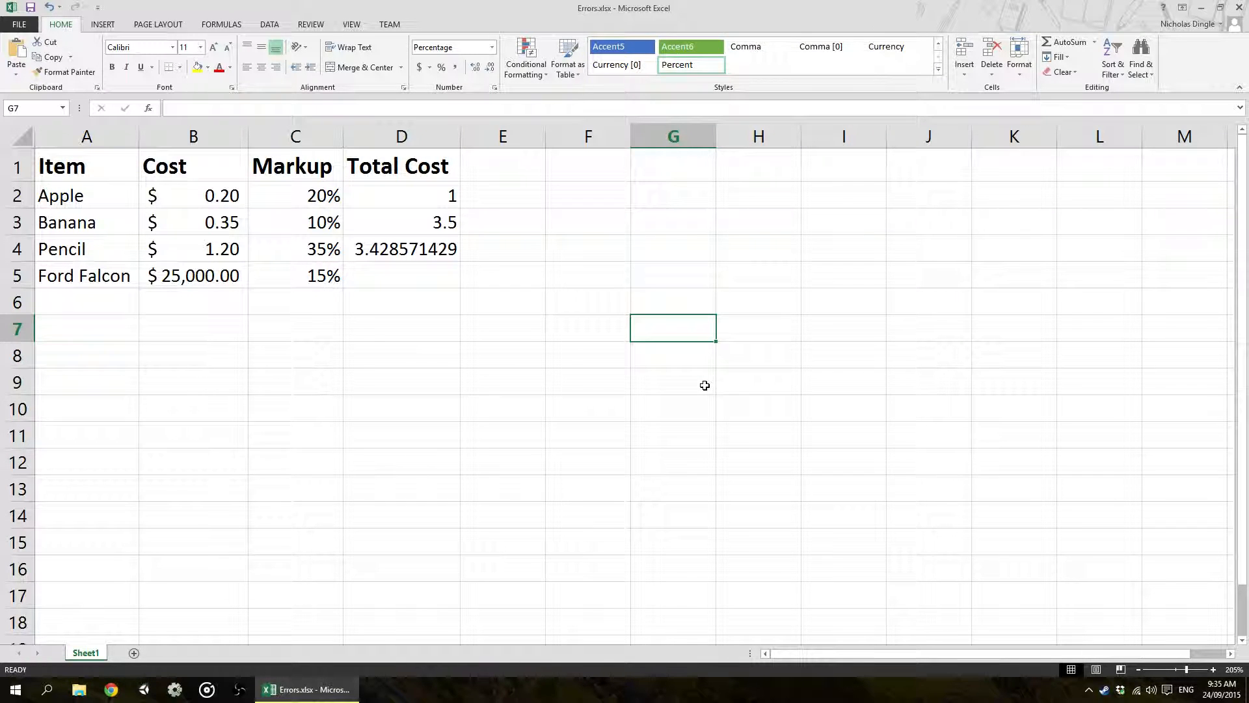
# Step: Apply the dollar Accounting format to the Total Cost cells D2:D5
pyautogui.moveTo(312, 195); pyautogui.dragTo(312, 276)
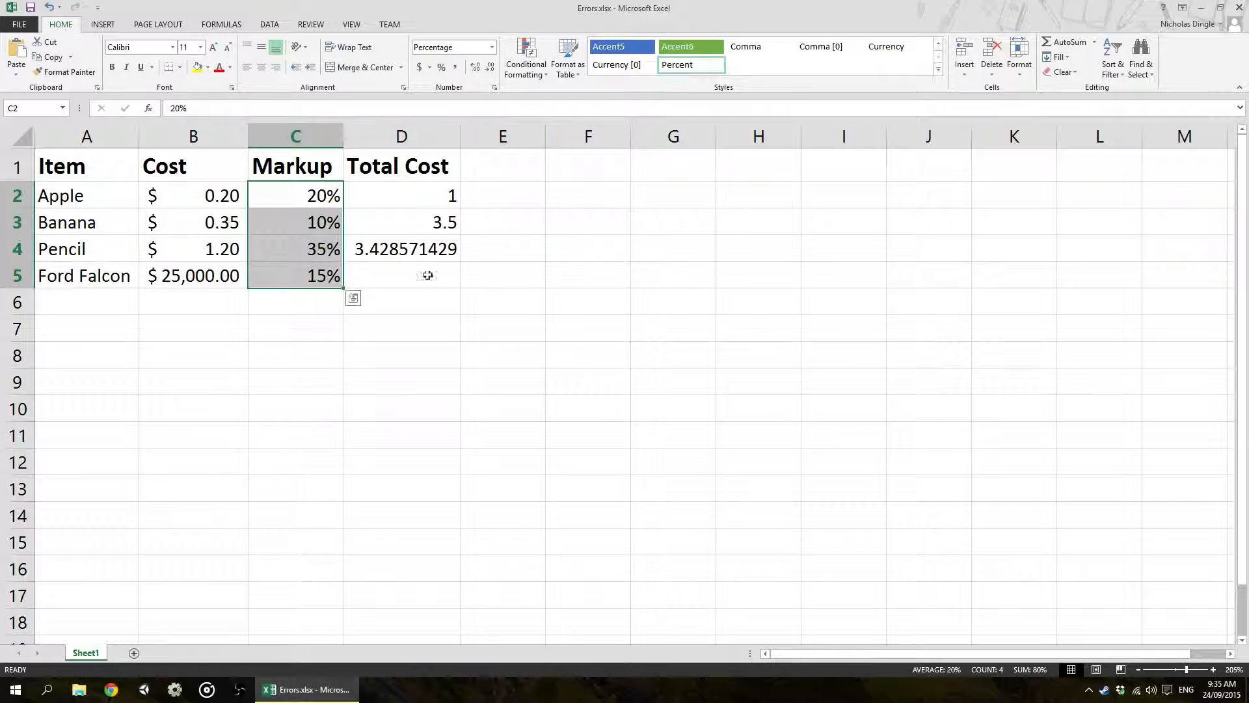
pyautogui.moveTo(427, 196); pyautogui.dragTo(437, 279)
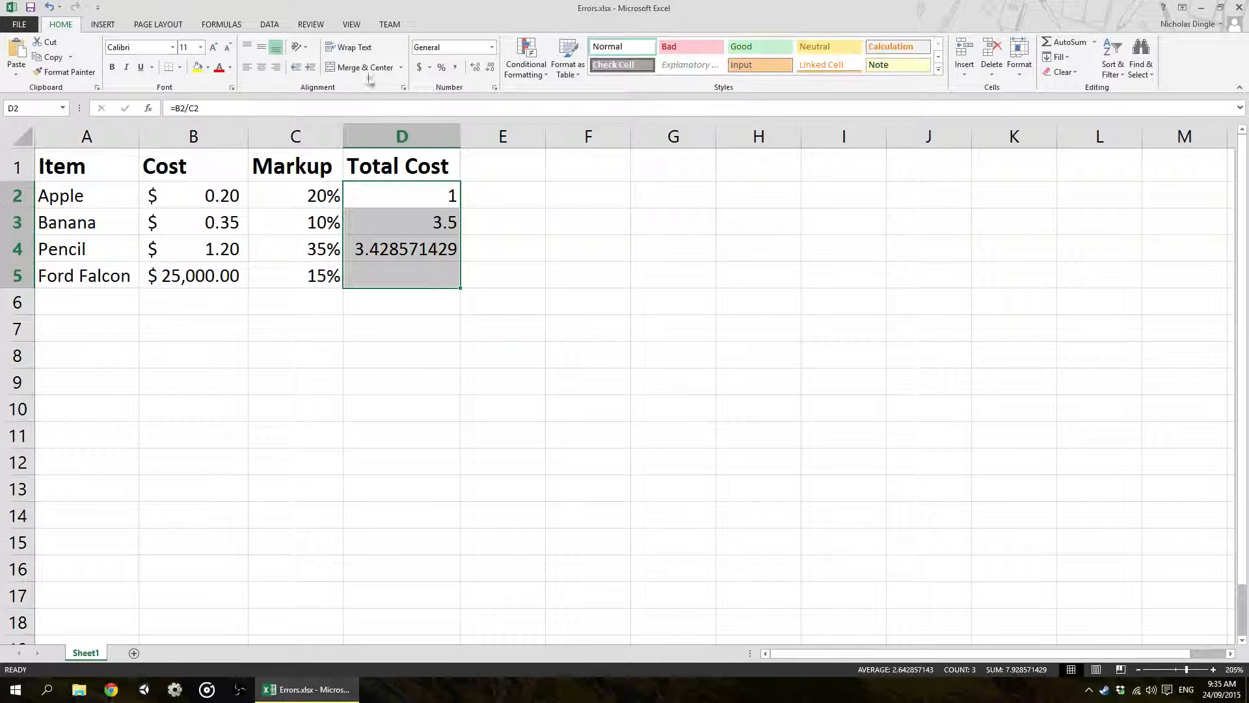
pyautogui.click(419, 68)
# Step: Check the Apple cost and markup behind D2, and change its division formula to the multiplication =B2*C2
pyautogui.click(416, 202)
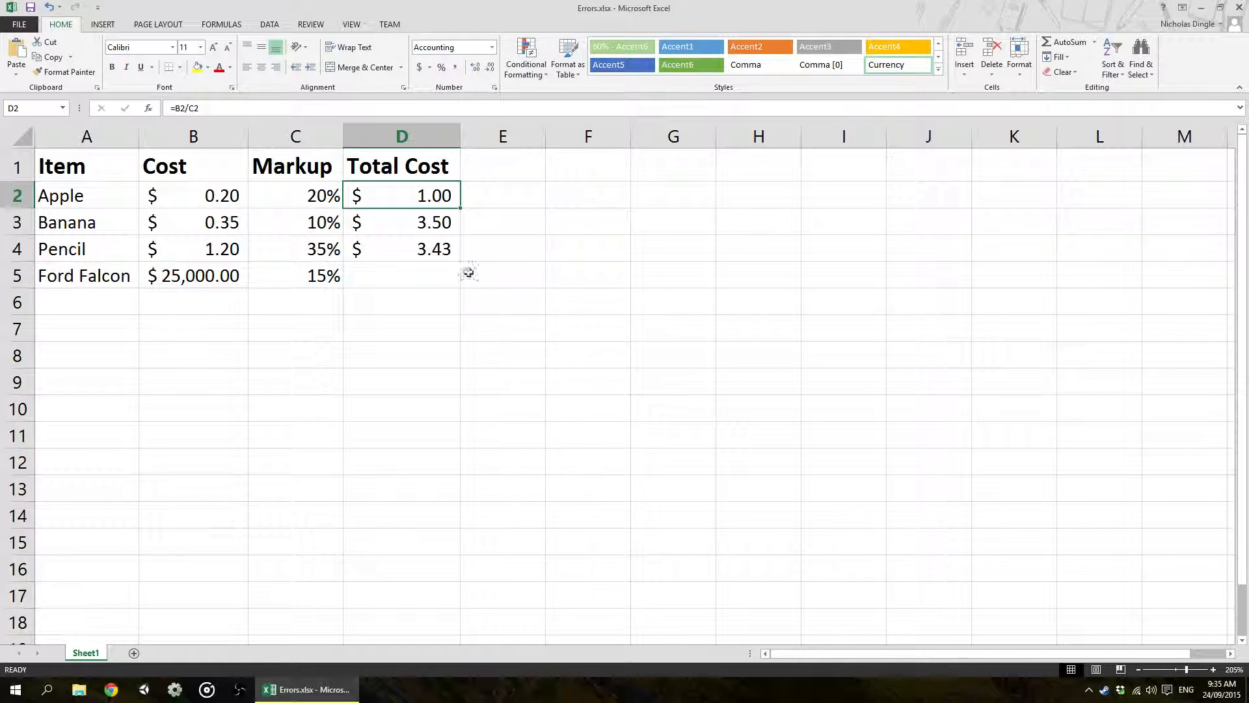
pyautogui.click(220, 199)
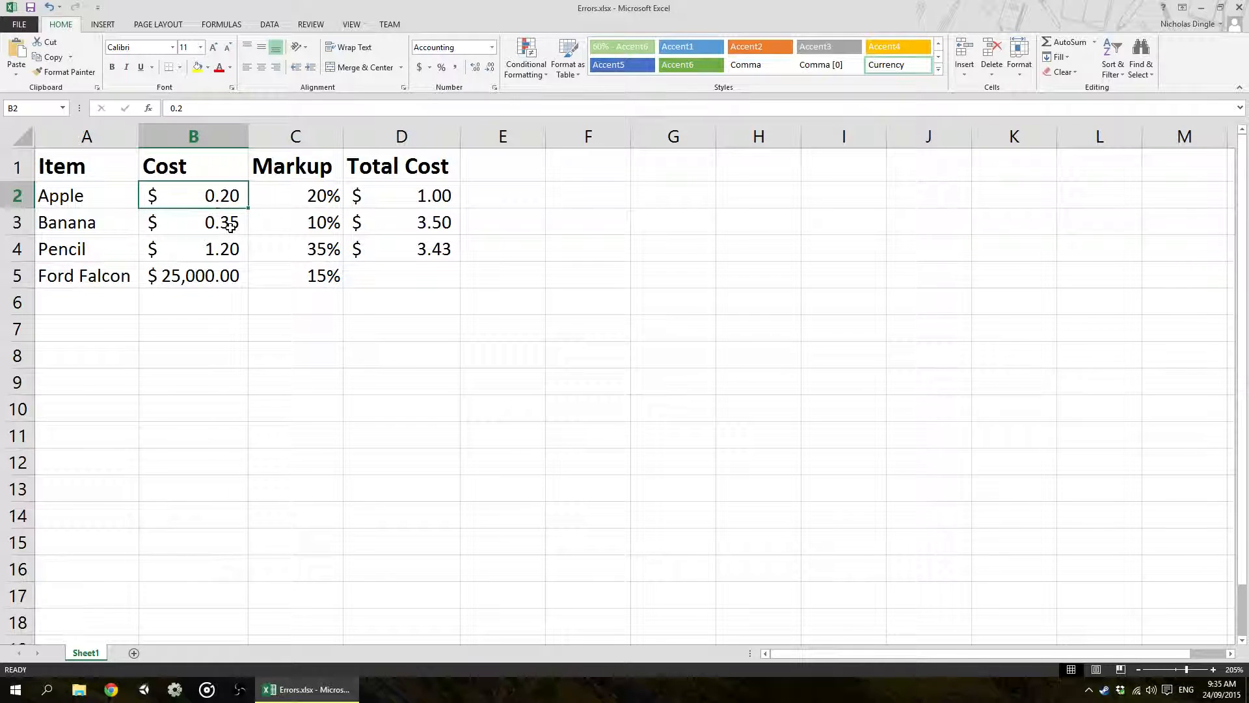
pyautogui.click(298, 202)
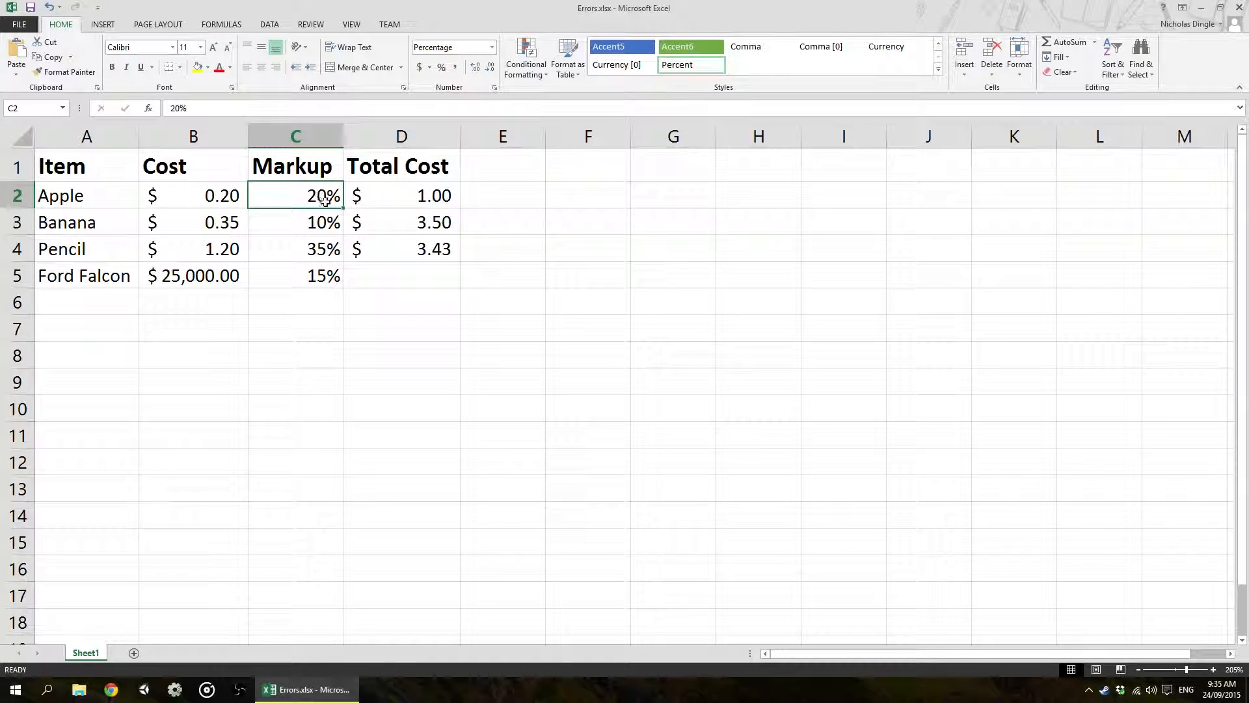
pyautogui.press('Right')
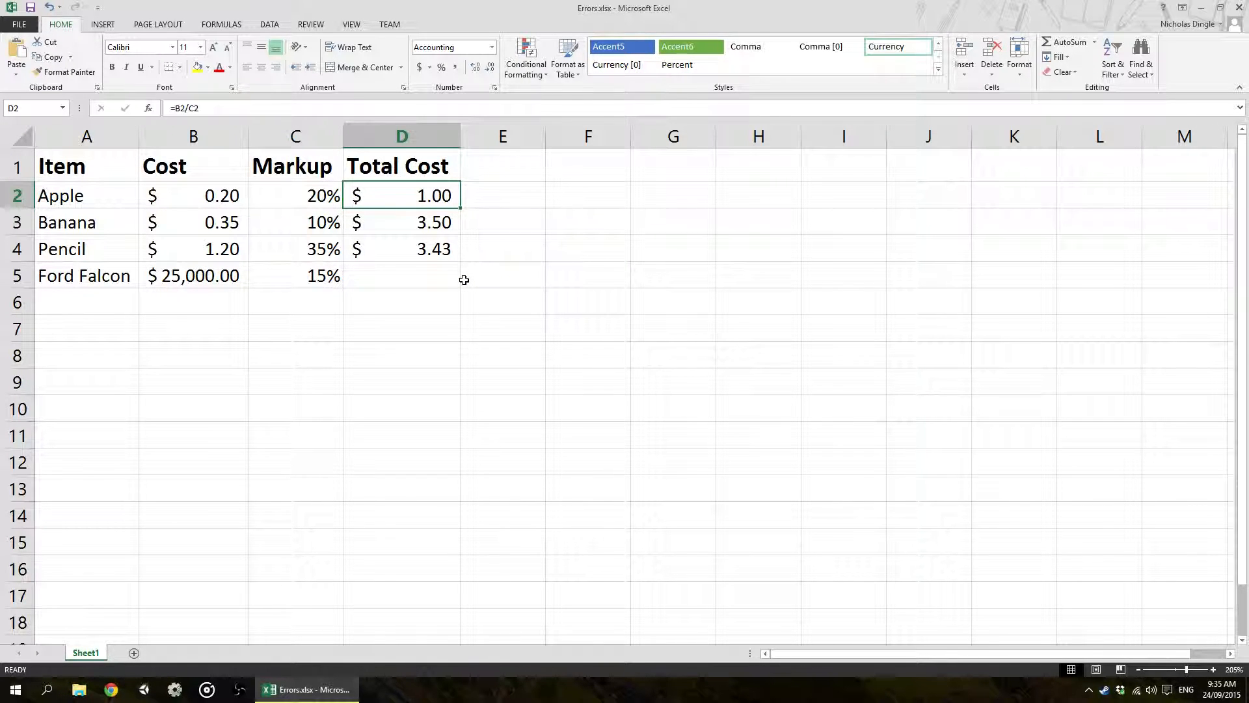
pyautogui.click(205, 106)
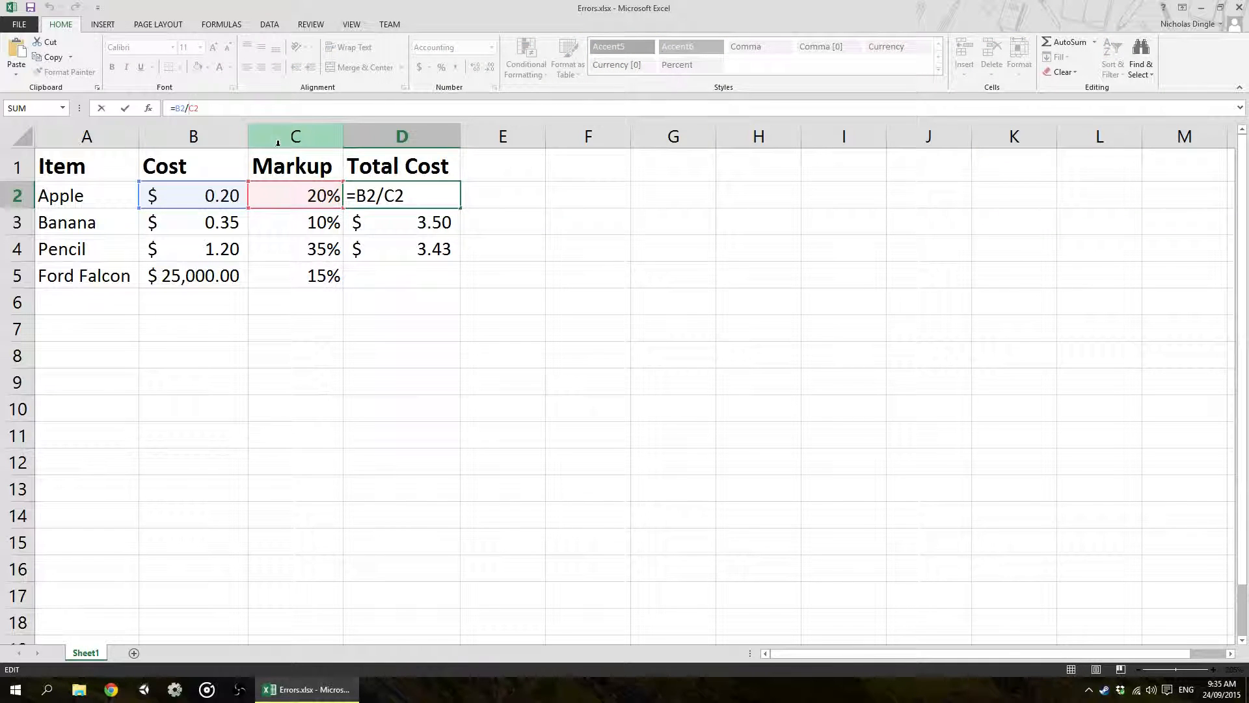
pyautogui.moveTo(190, 109); pyautogui.dragTo(186, 109)
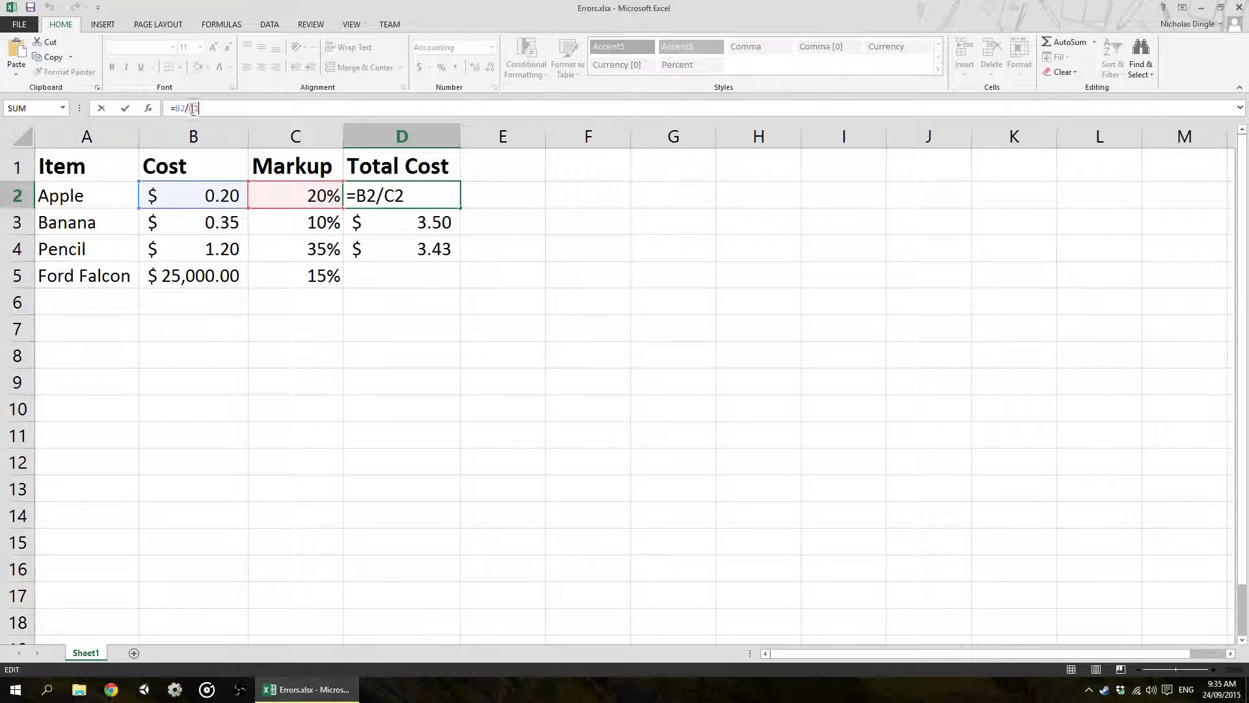
pyautogui.write('*')
pyautogui.press('Return')
pyautogui.press('Up')
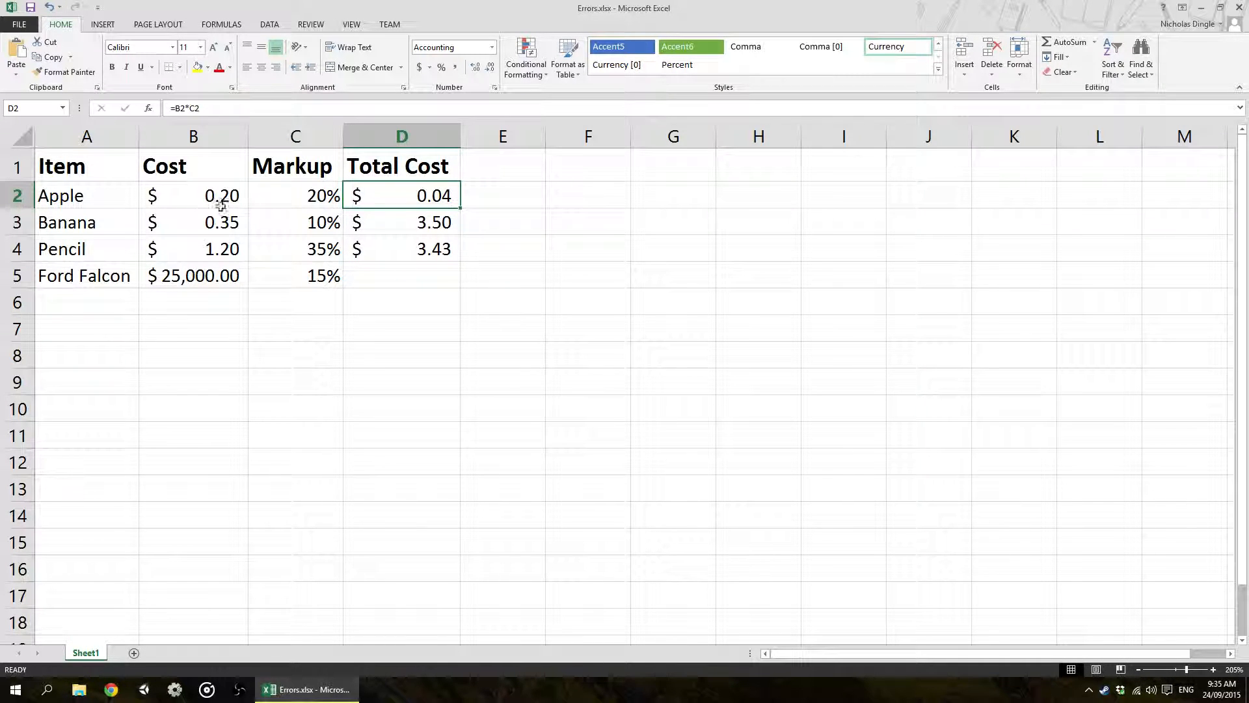
# Step: Extend the Apple total formula in D2 to add the original cost, making it =B2*C2+B2
pyautogui.click(227, 105)
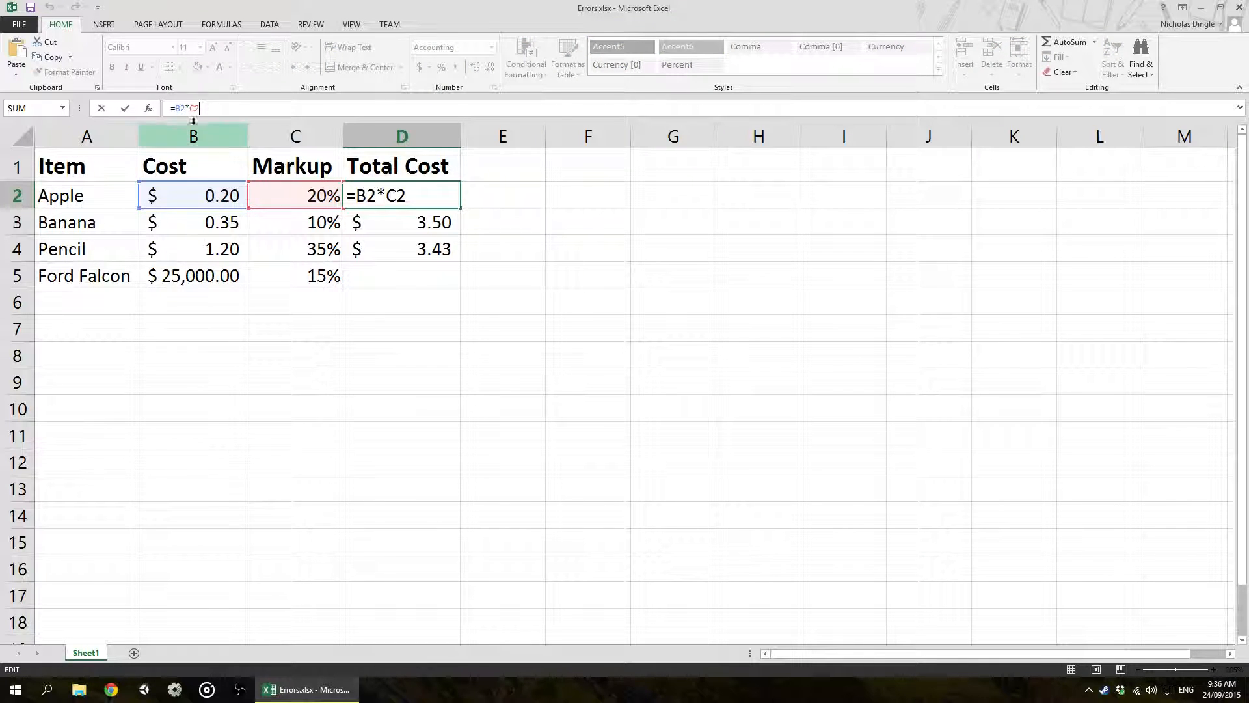
pyautogui.moveTo(174, 107); pyautogui.dragTo(208, 108)
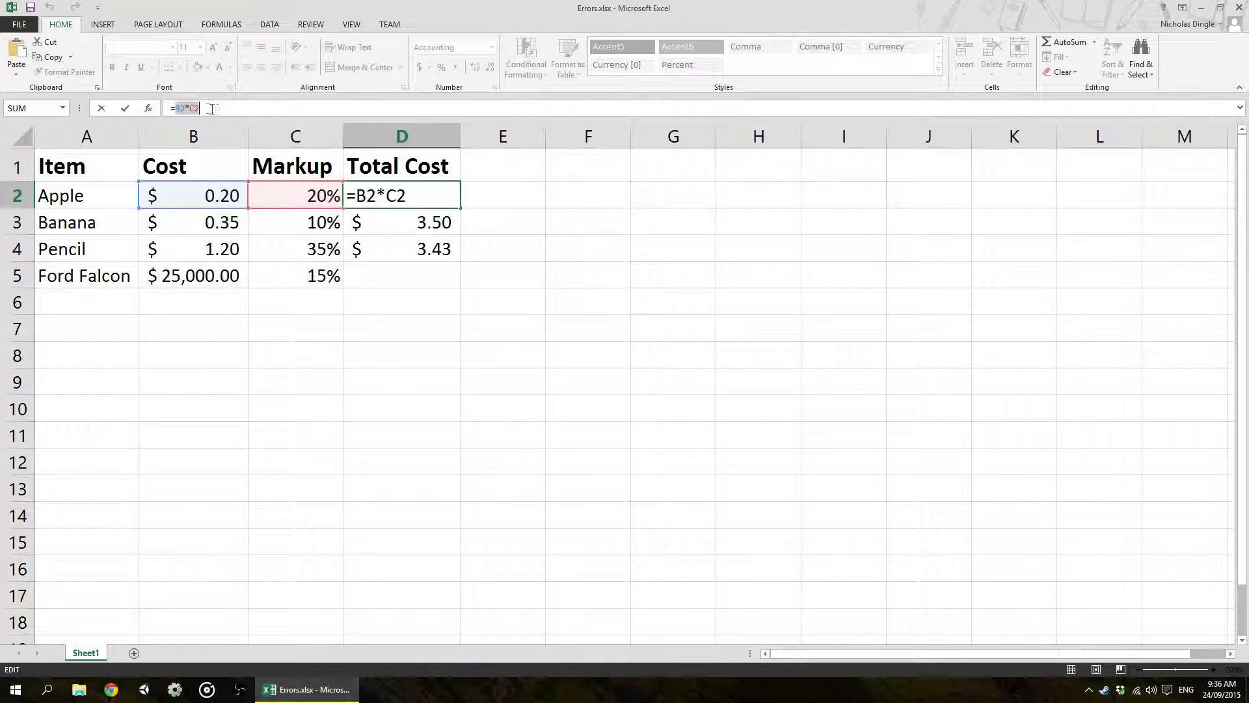
pyautogui.click(215, 109)
pyautogui.click(231, 194)
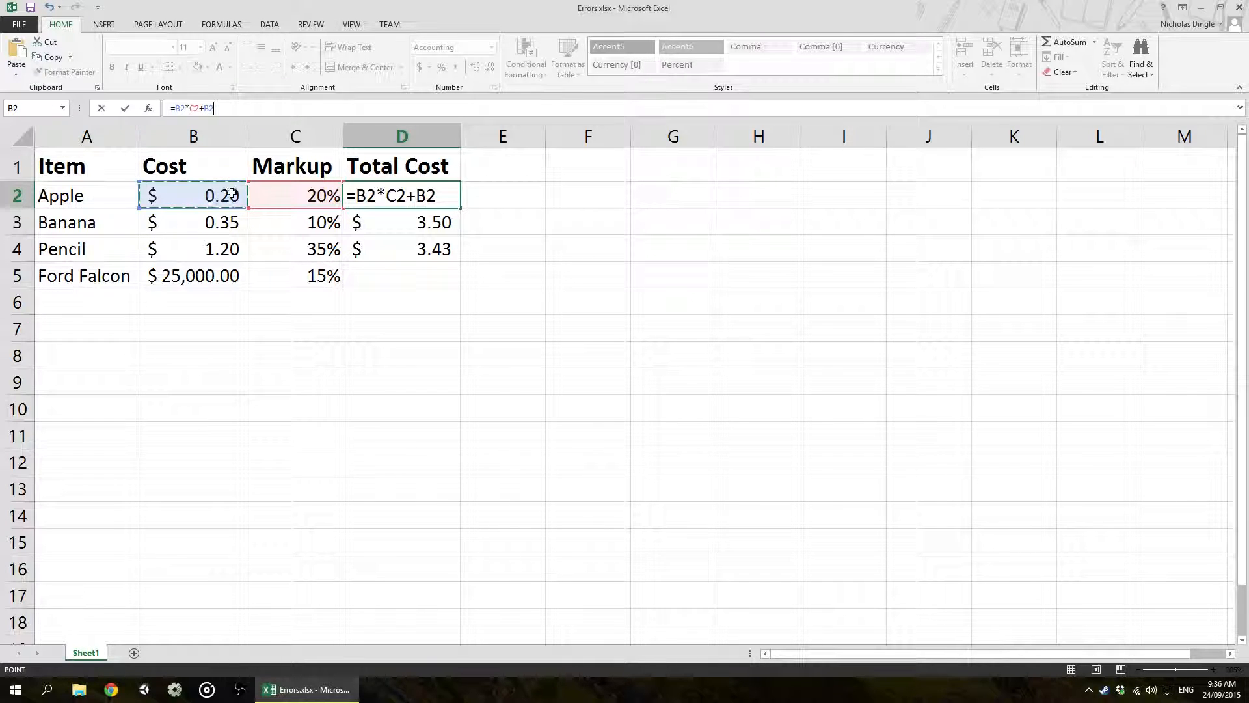
pyautogui.press('Return')
pyautogui.click(413, 198)
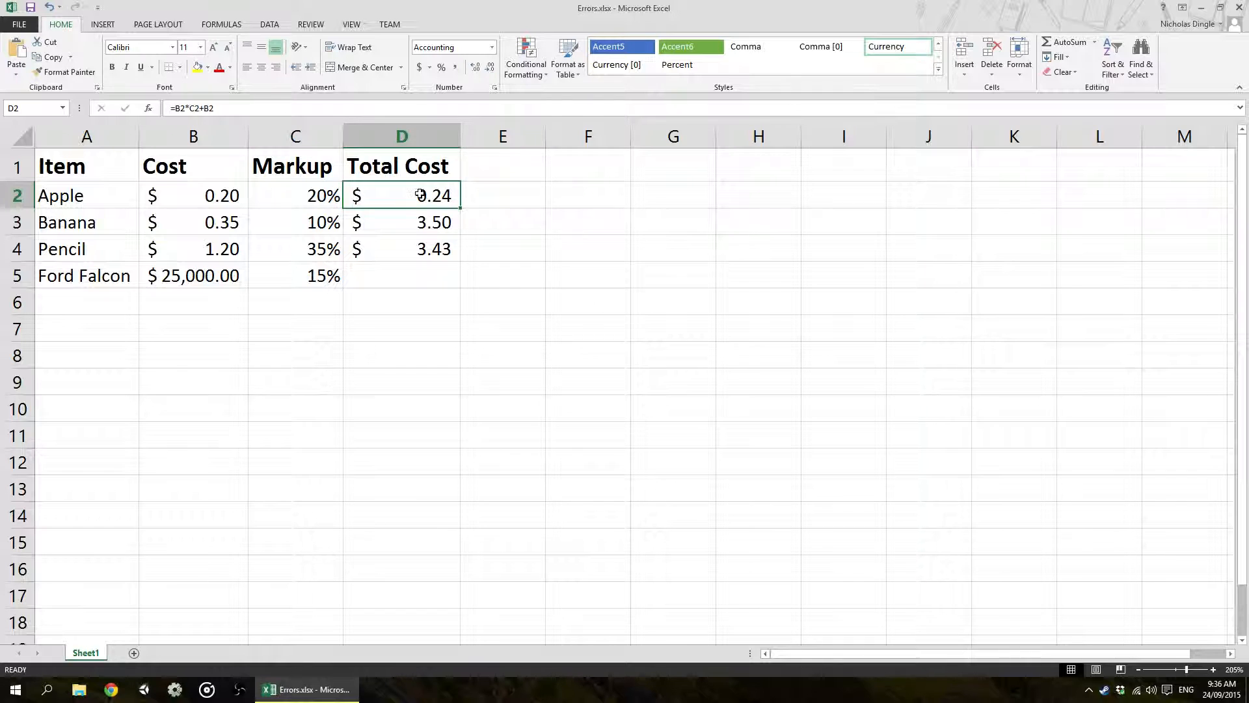
# Step: Check the old Banana and Pencil total formulas, and fill the corrected D2 formula down to D3
pyautogui.click(419, 221)
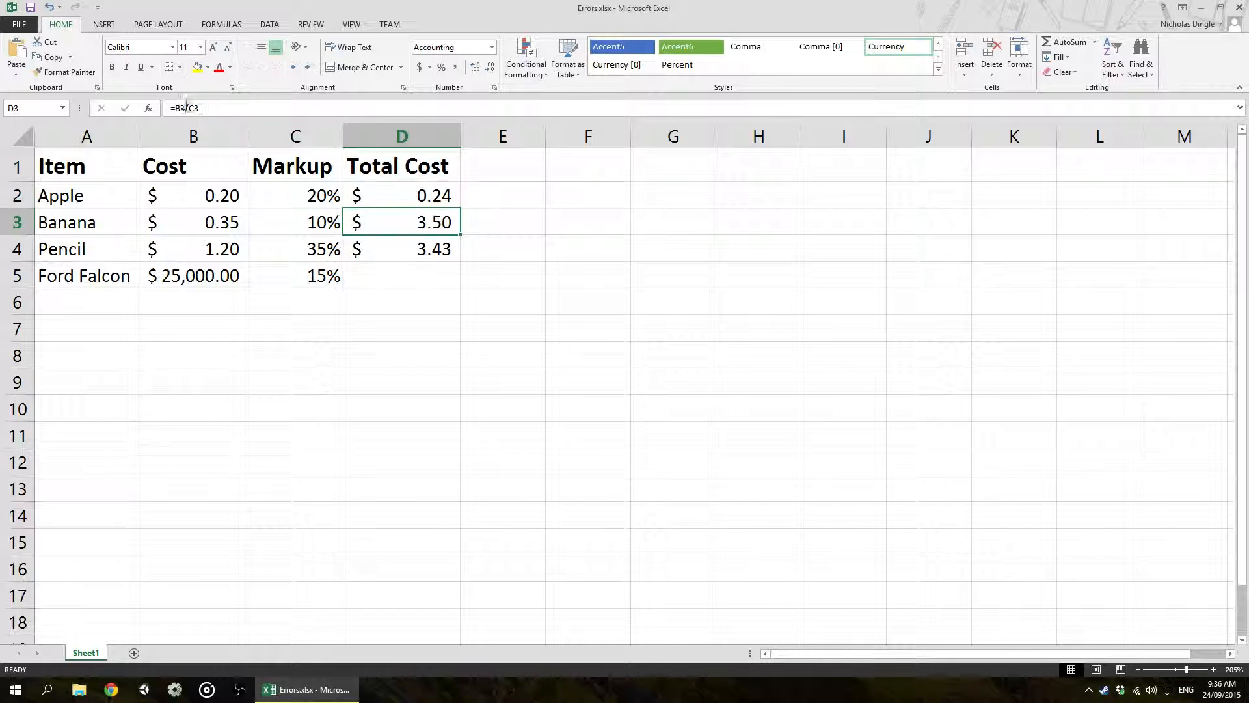
pyautogui.click(394, 254)
pyautogui.click(423, 195)
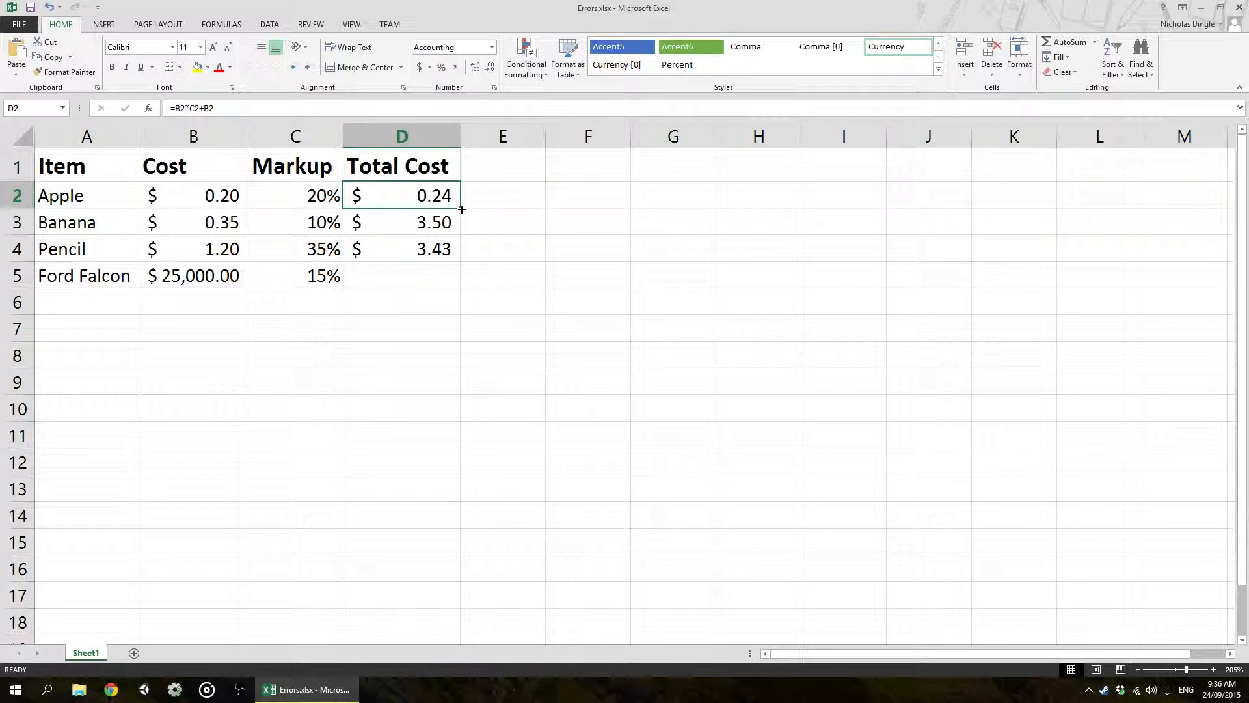
pyautogui.moveTo(461, 209); pyautogui.dragTo(461, 238)
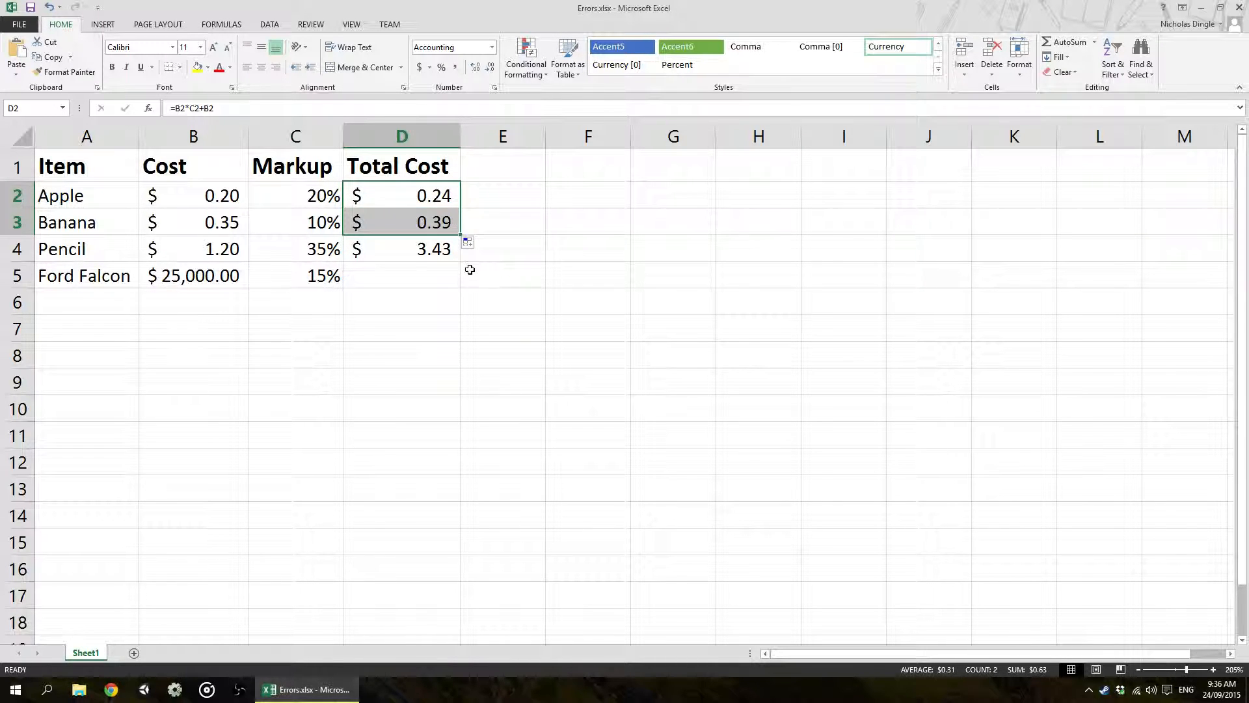
# Step: Examine how the filled Banana formula in D3 references its row's cost and markup cells compared with D2
pyautogui.click(429, 224)
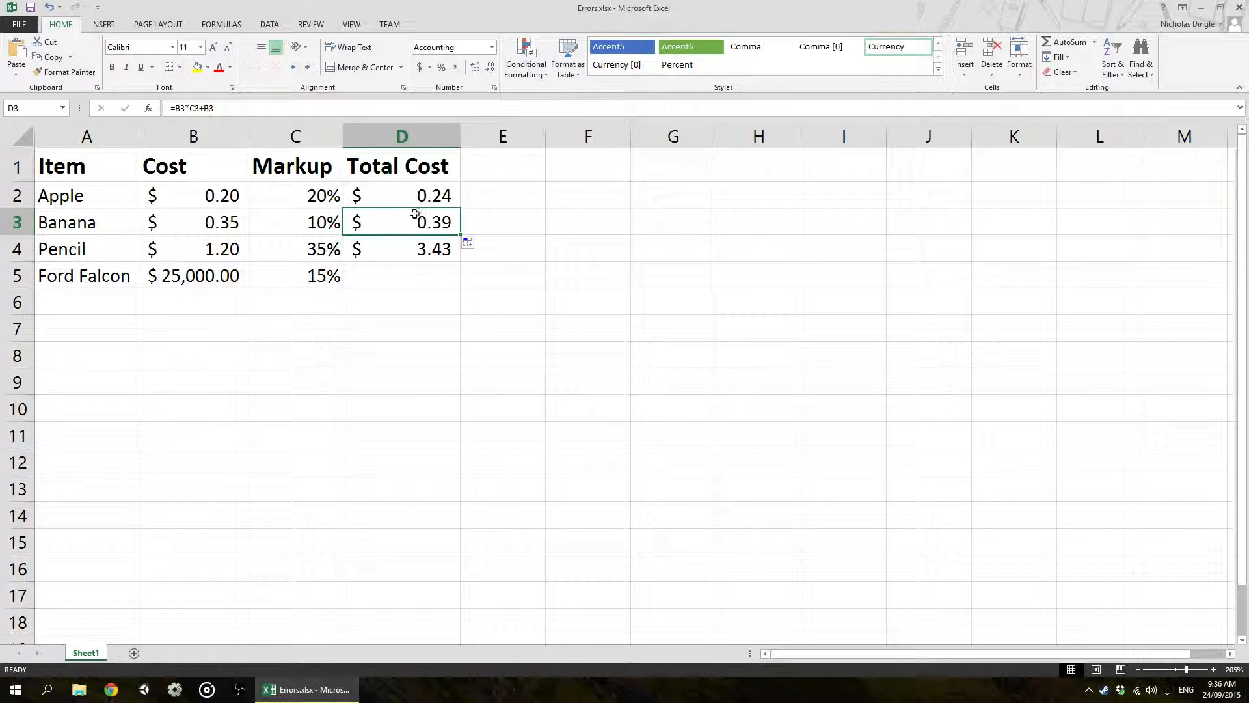
pyautogui.moveTo(179, 225); pyautogui.dragTo(315, 221)
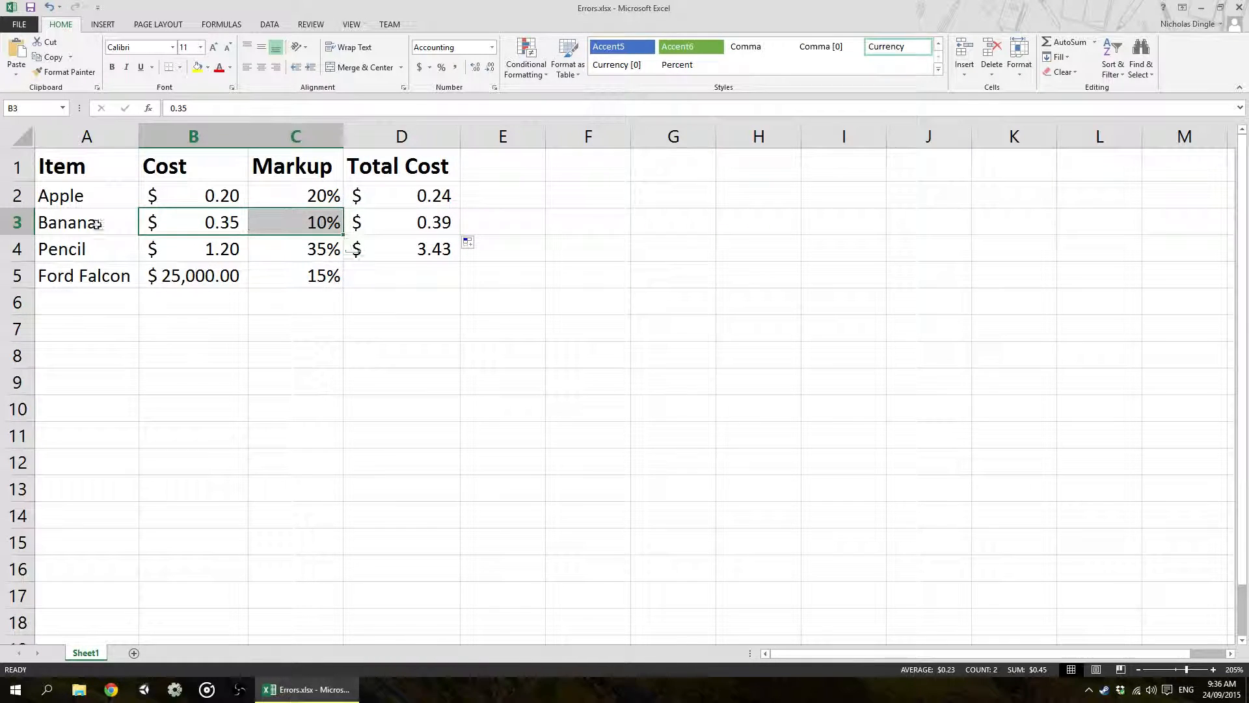
pyautogui.click(429, 218)
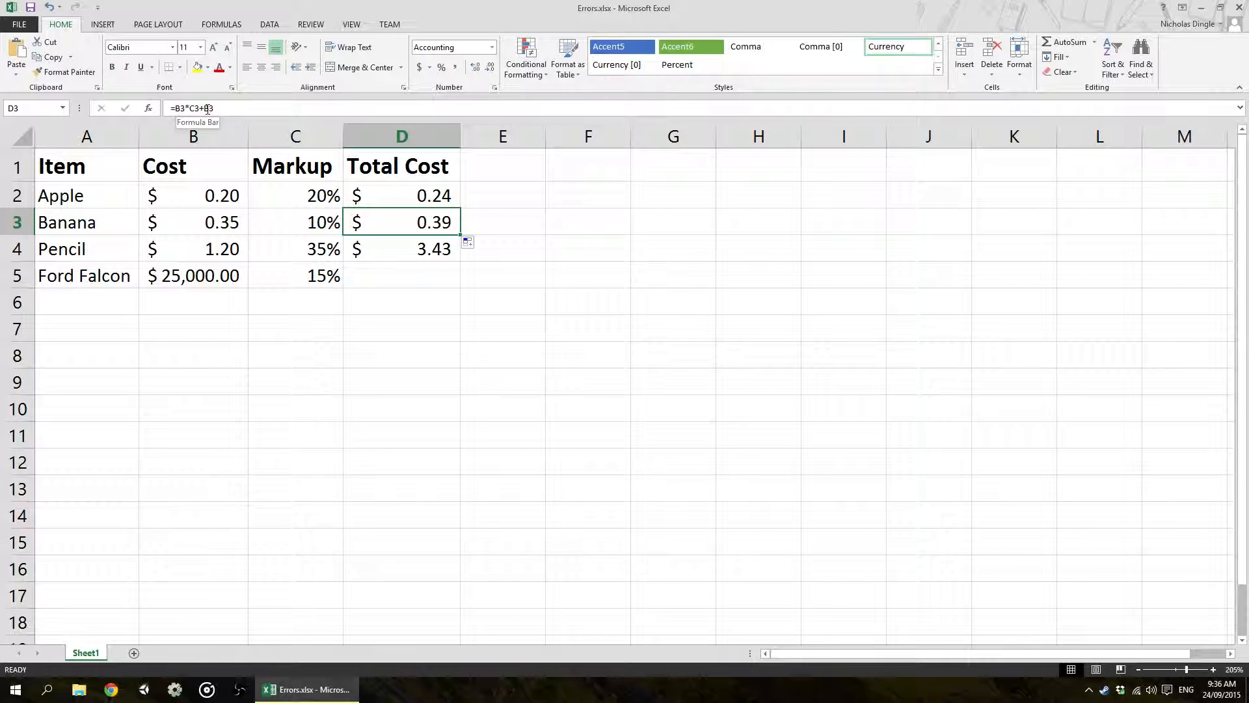
pyautogui.click(403, 192)
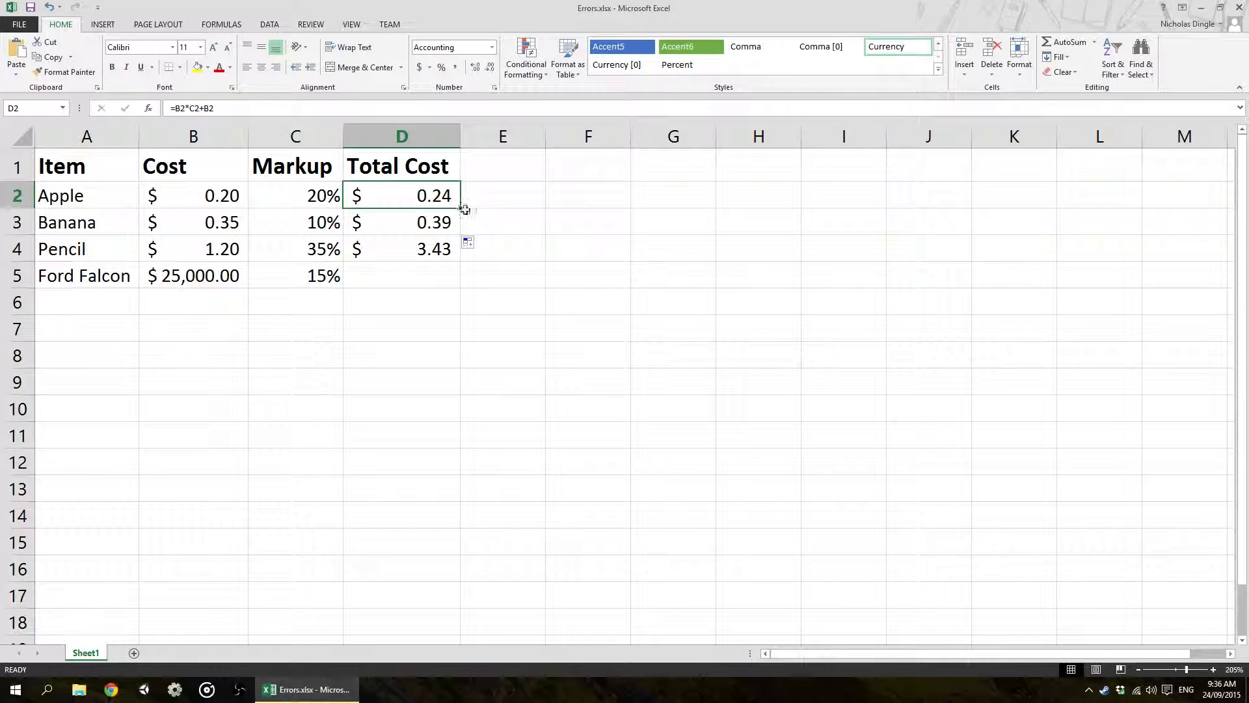
pyautogui.click(420, 225)
pyautogui.click(176, 110)
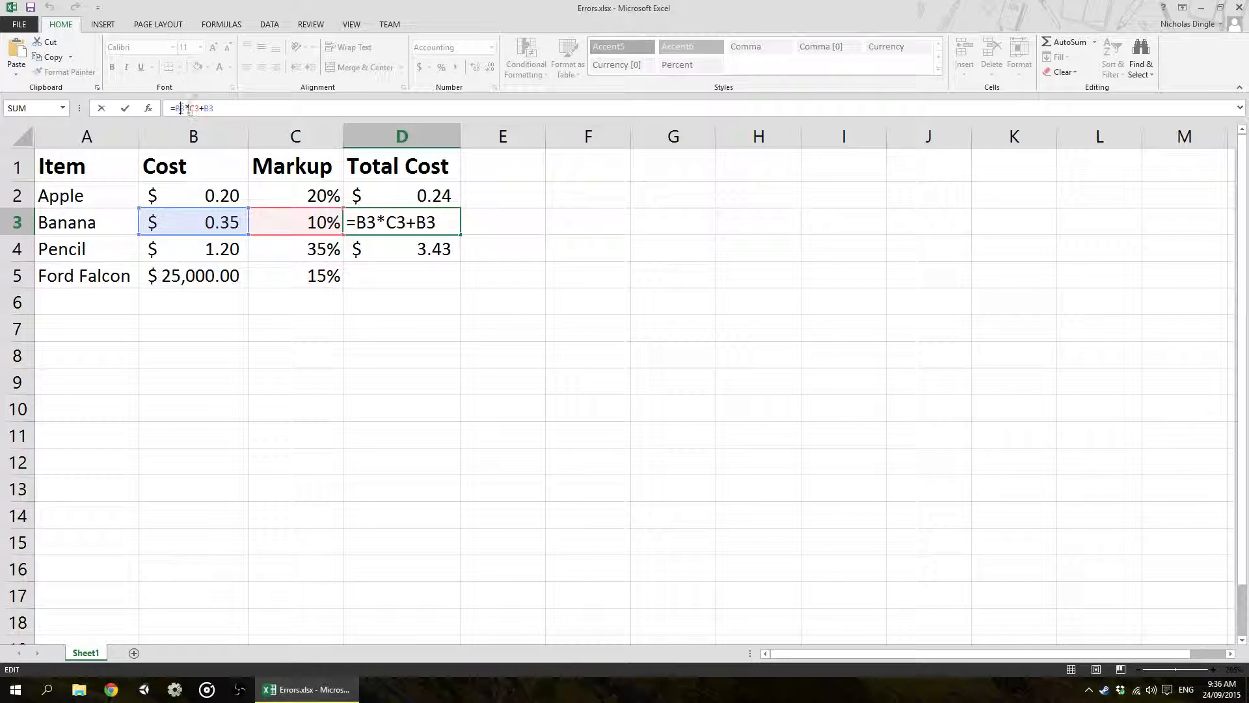
pyautogui.click(206, 110)
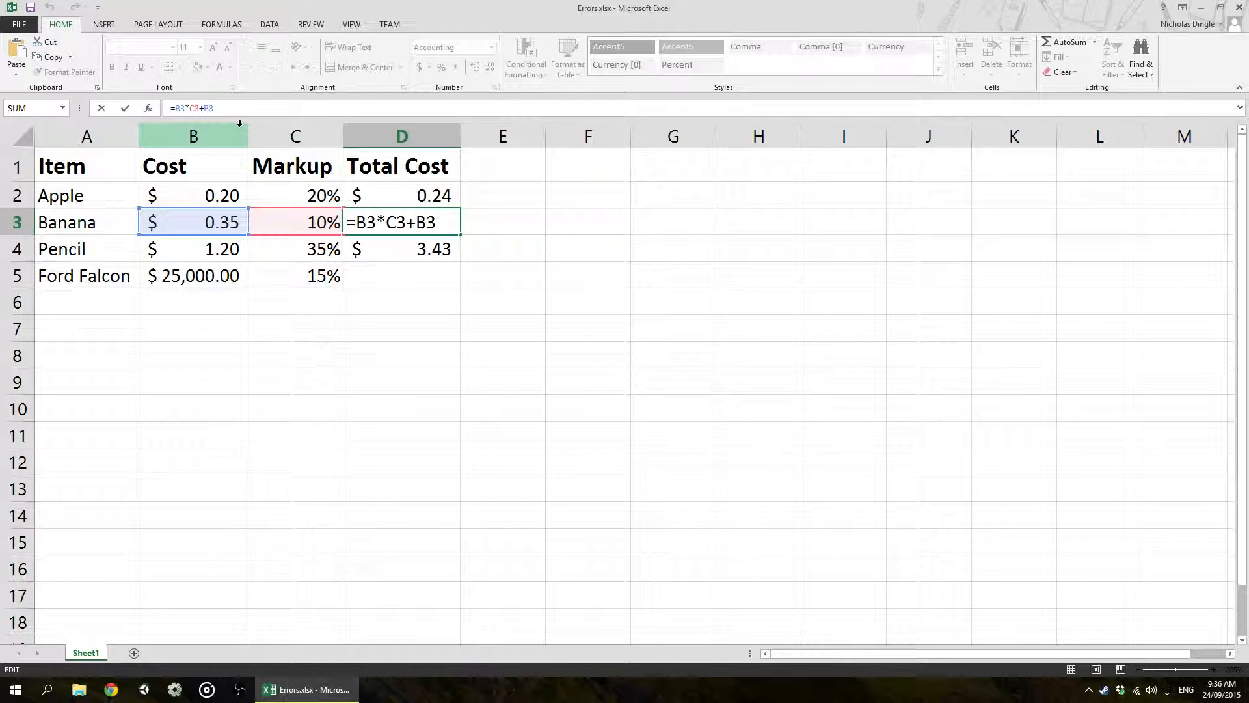
pyautogui.press('Return')
# Step: Fill the Total Cost formula from D3 down through D5 for Pencil and Ford Falcon
pyautogui.click(423, 221)
pyautogui.moveTo(460, 234); pyautogui.dragTo(461, 284)
pyautogui.click(417, 332)
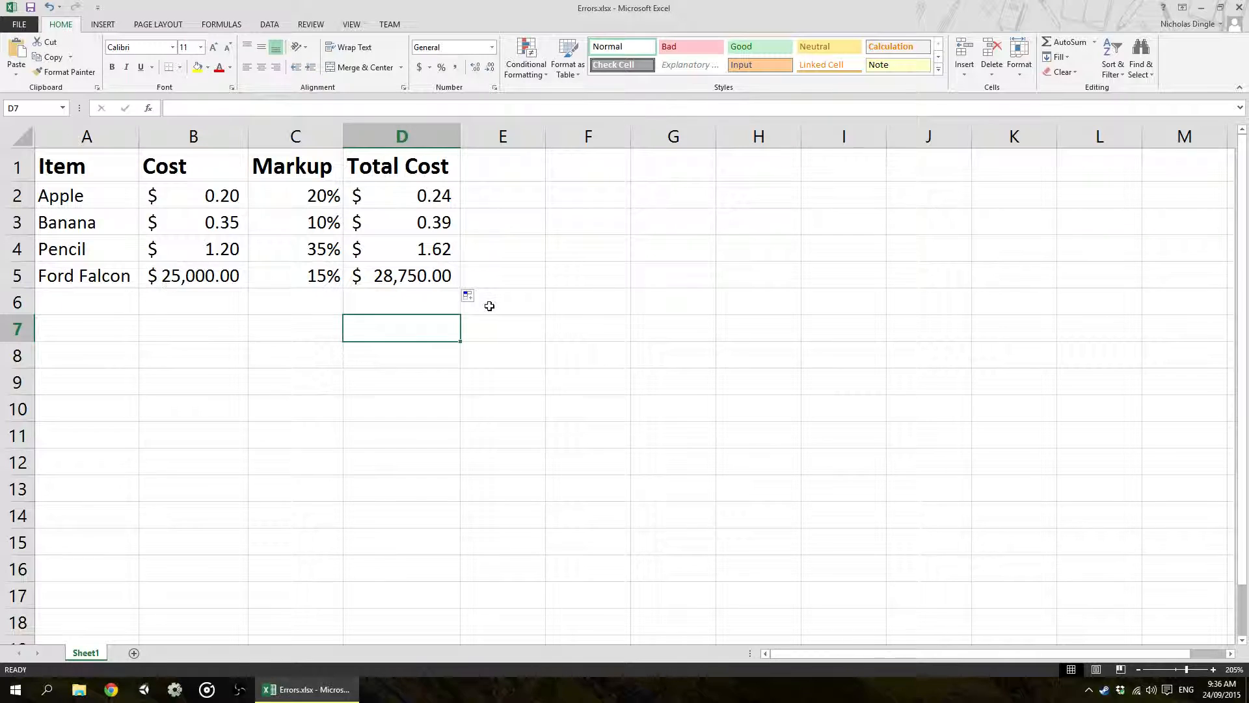
pyautogui.click(432, 306)
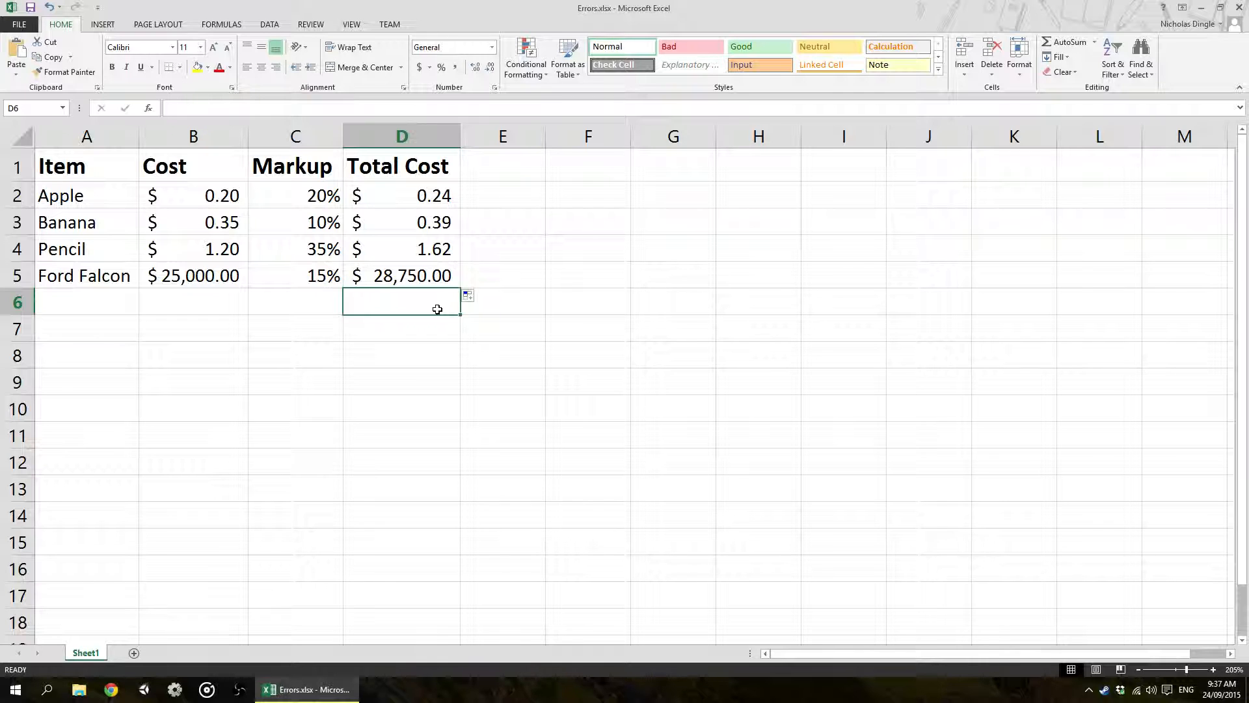
pyautogui.click(423, 195)
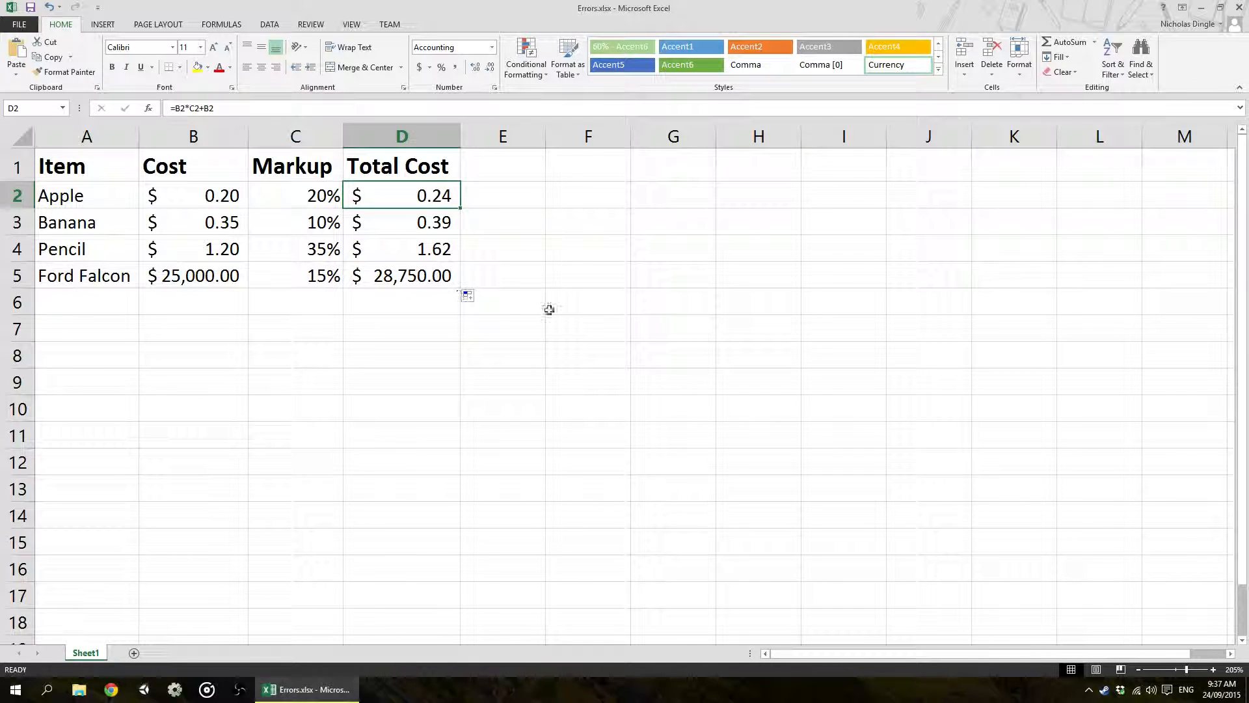
# Step: Enter a tilde (~) in empty cell F7 and erase it again
pyautogui.click(596, 325)
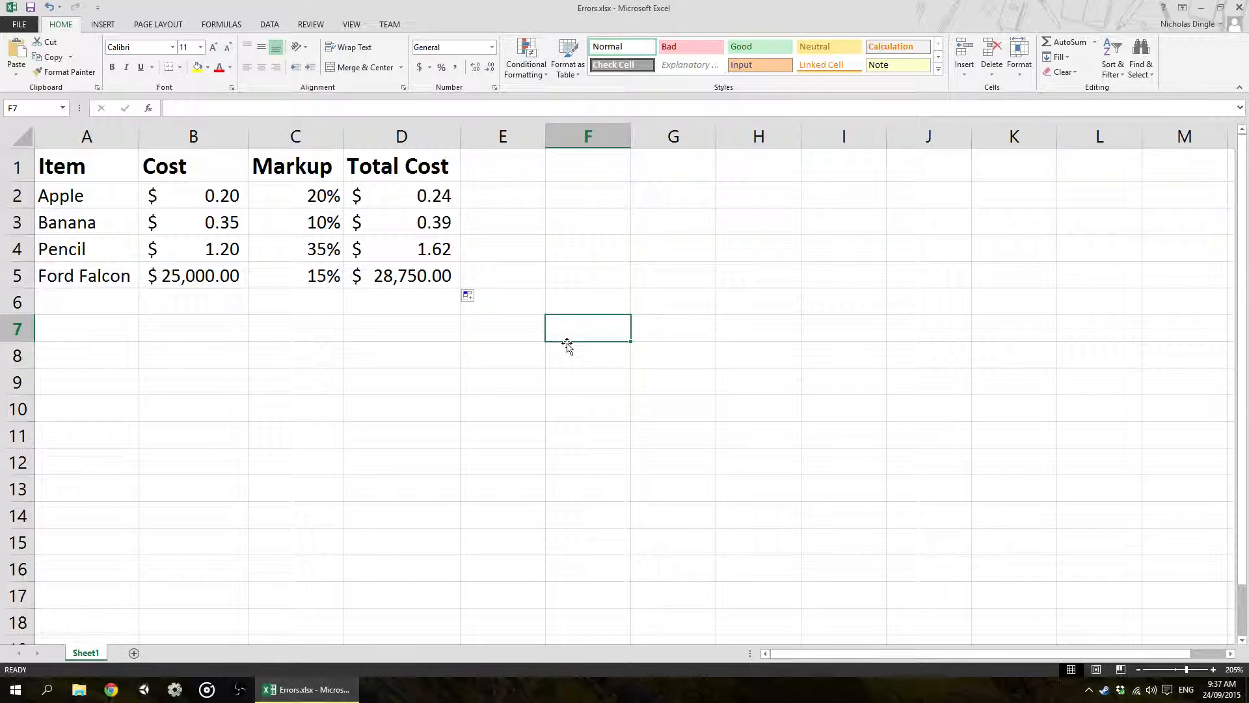
pyautogui.write('~')
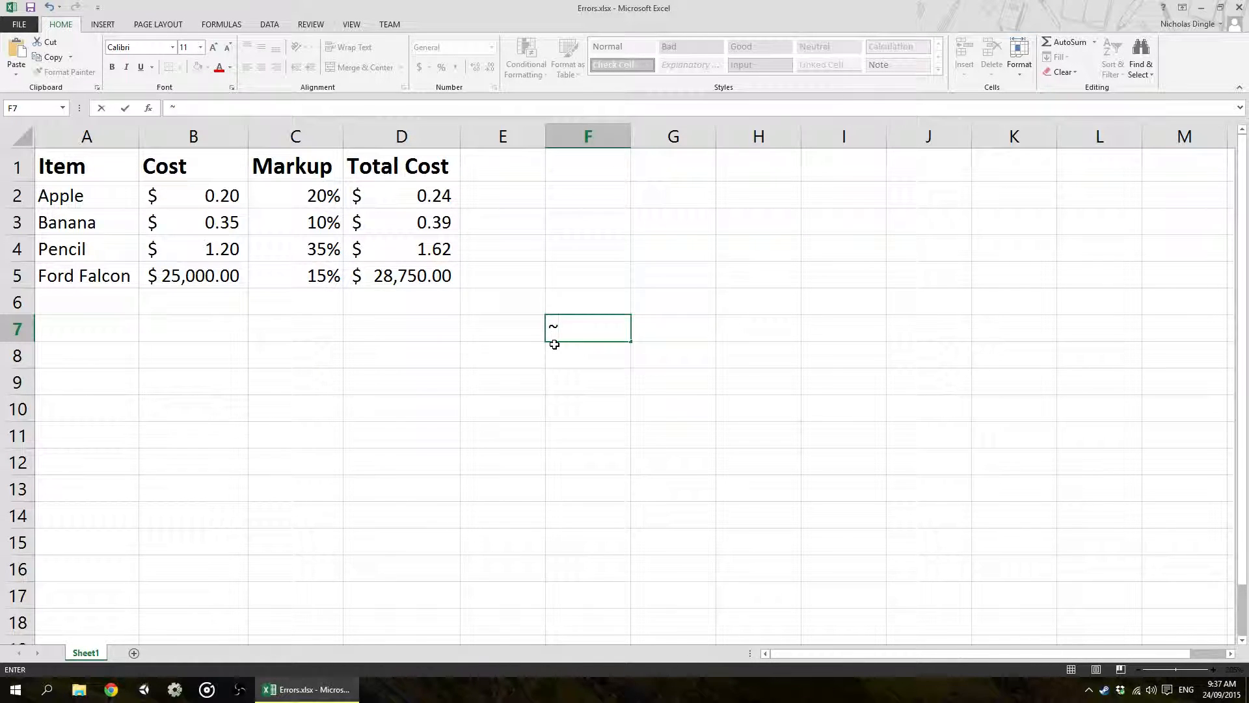
pyautogui.press('BackSpace')
pyautogui.click(449, 311)
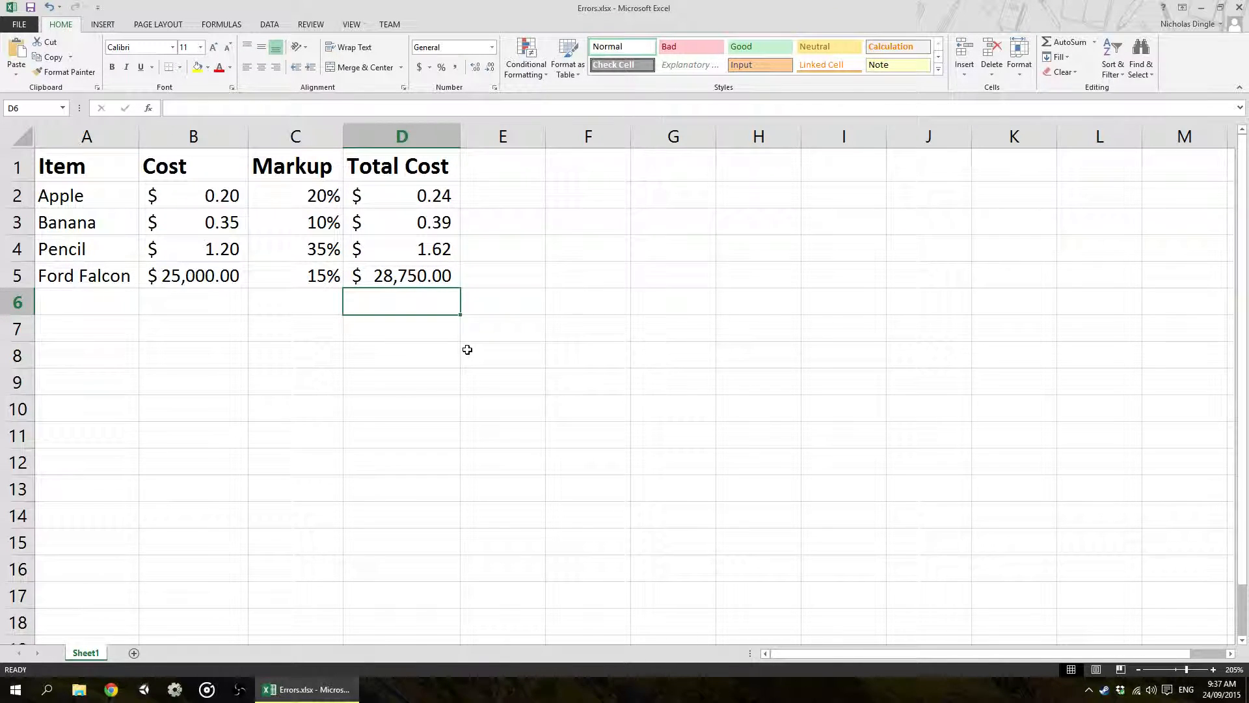
# Step: Show formulas instead of values across the sheet to inspect the Total Cost formulas in D2:D5, and restore the value display
pyautogui.hotkey('ctrl', '`')
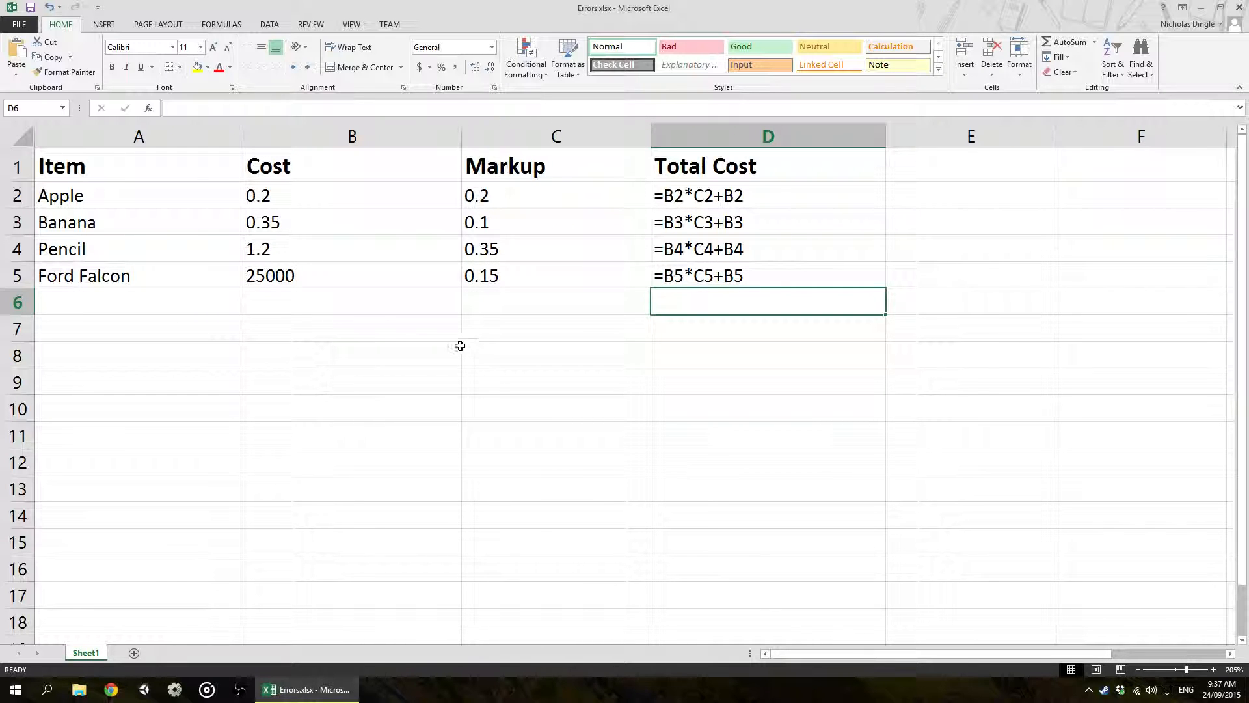
pyautogui.moveTo(759, 202); pyautogui.dragTo(756, 259)
pyautogui.click(742, 285)
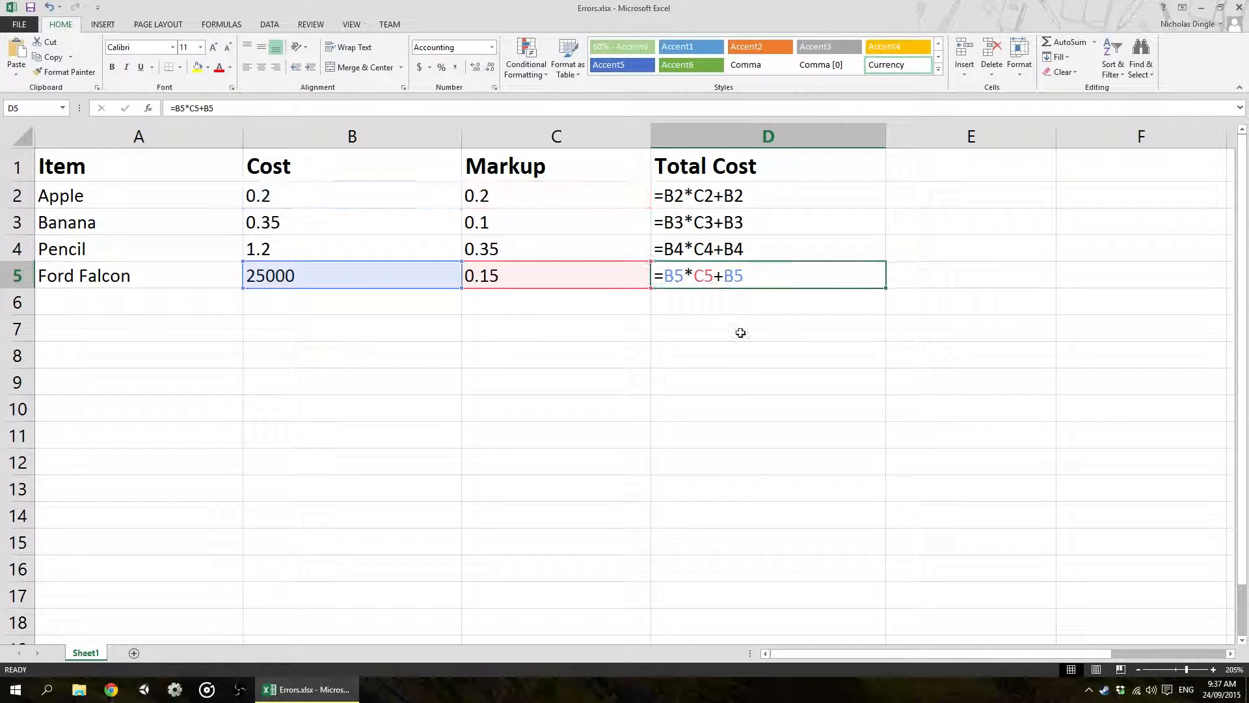
pyautogui.click(736, 307)
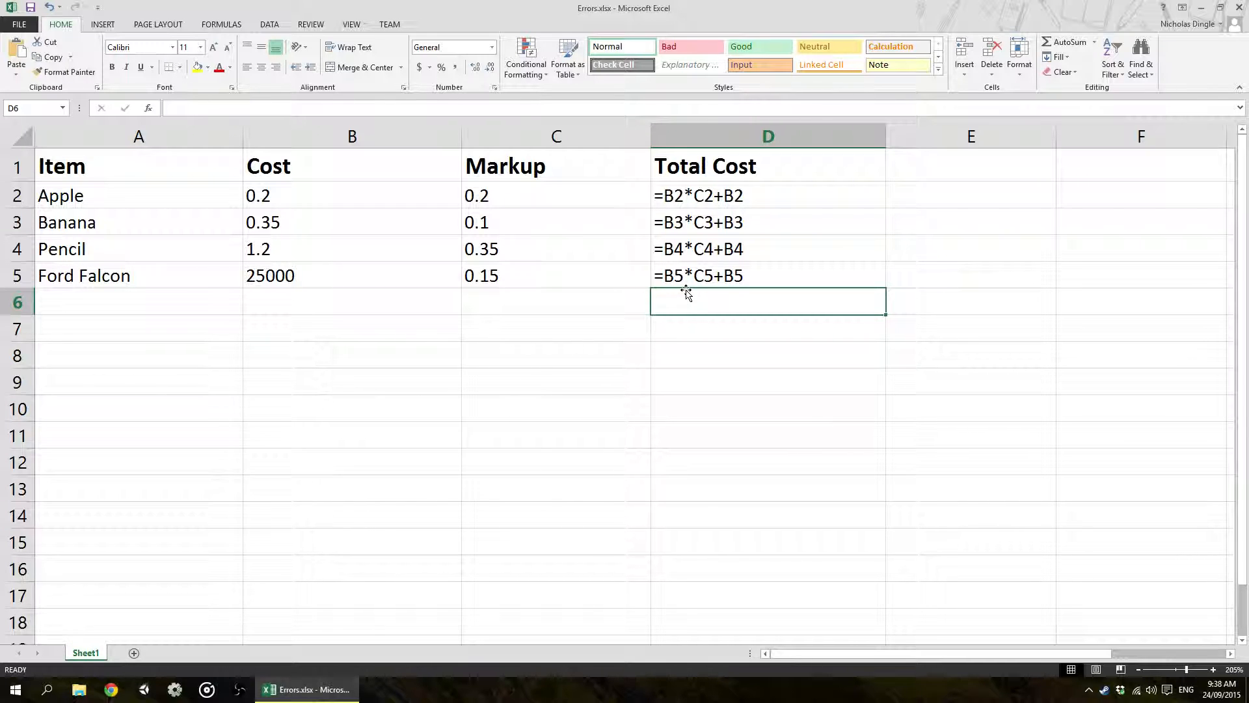
pyautogui.moveTo(712, 170); pyautogui.dragTo(151, 283)
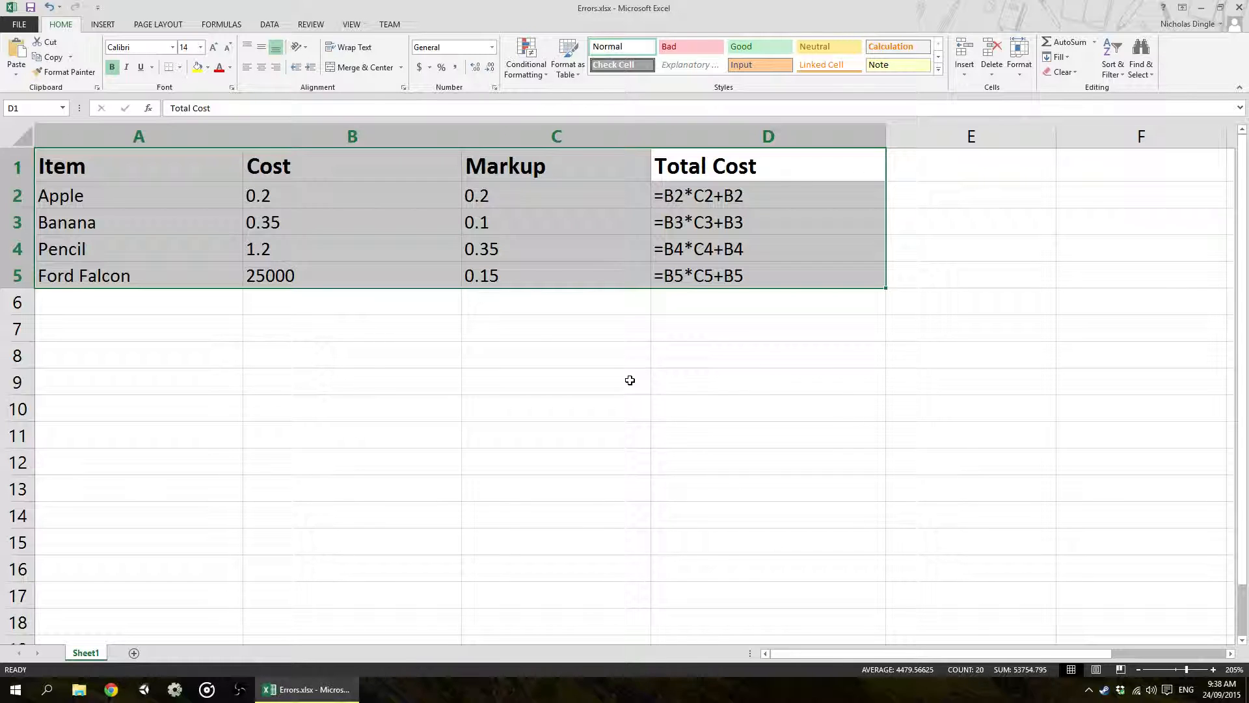
pyautogui.click(697, 304)
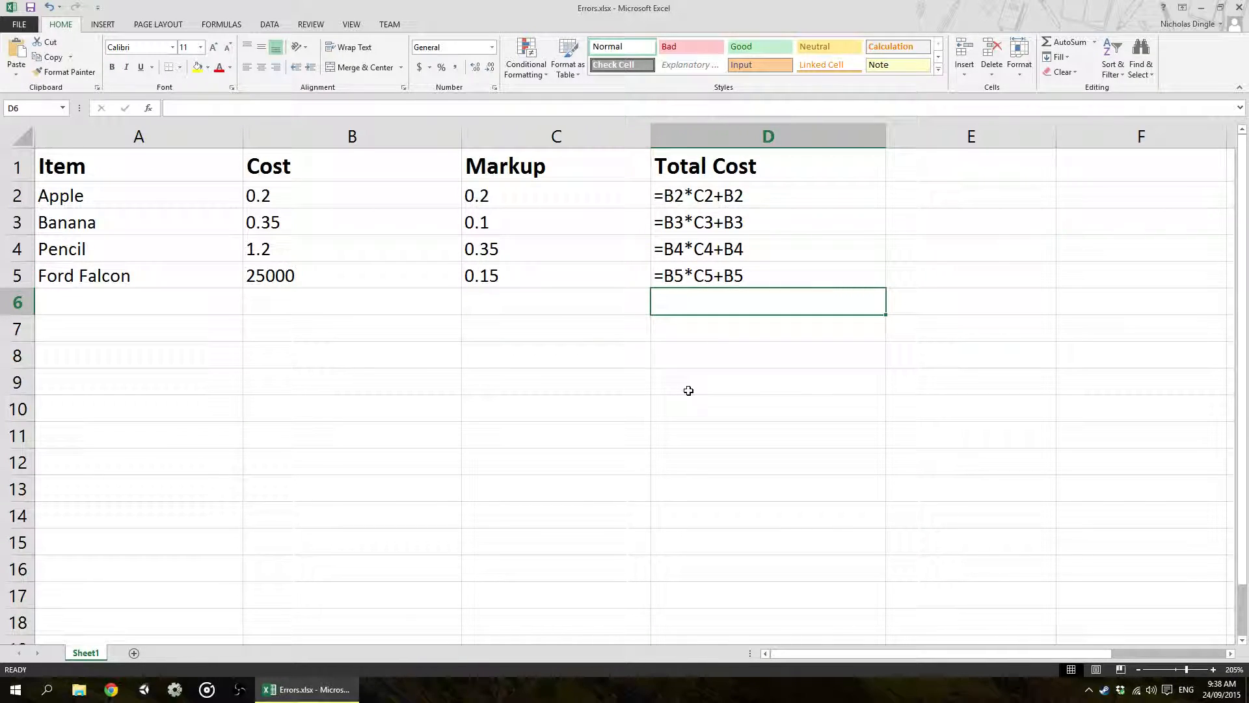
pyautogui.hotkey('ctrl', '`')
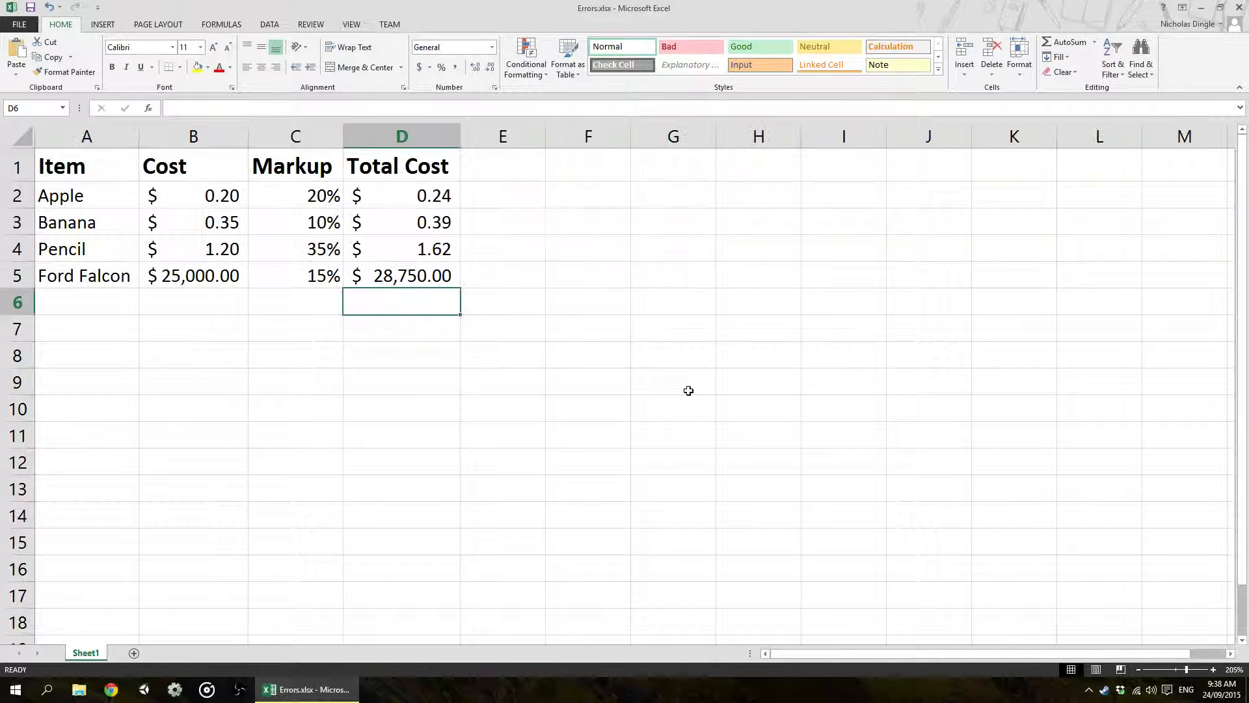